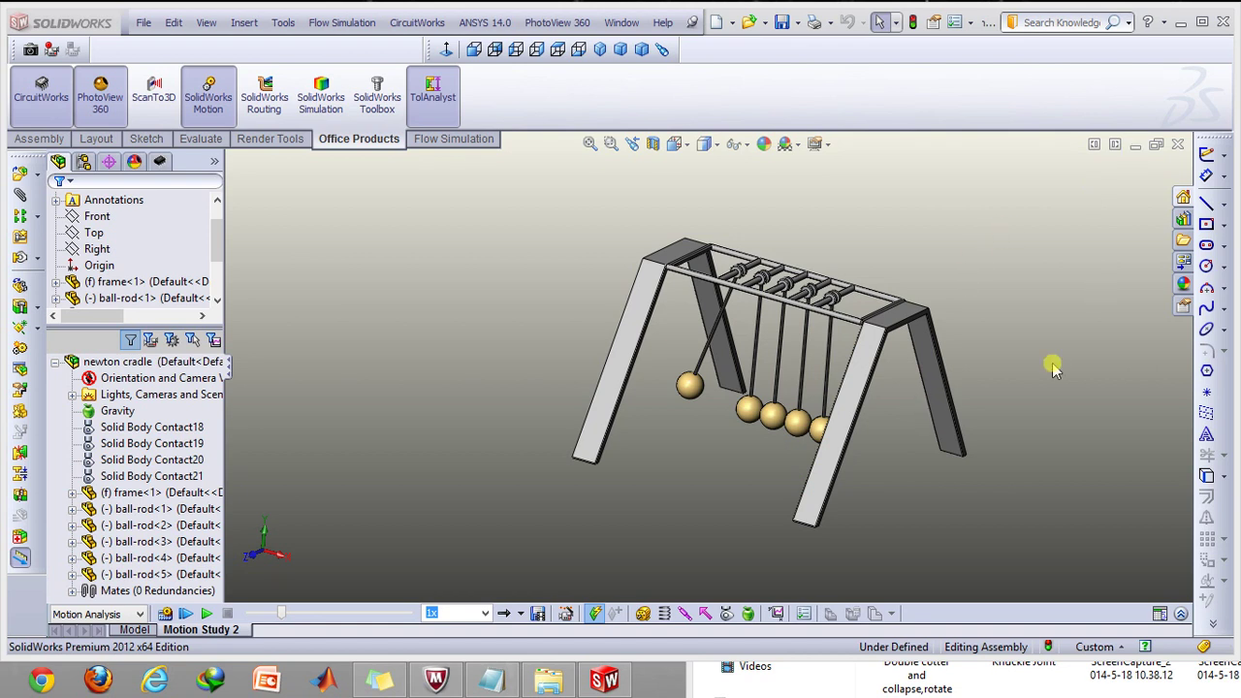
Open the ball-rod part and display the ball's Revolve3 diameter and the rod's 50 length
click(1136, 144)
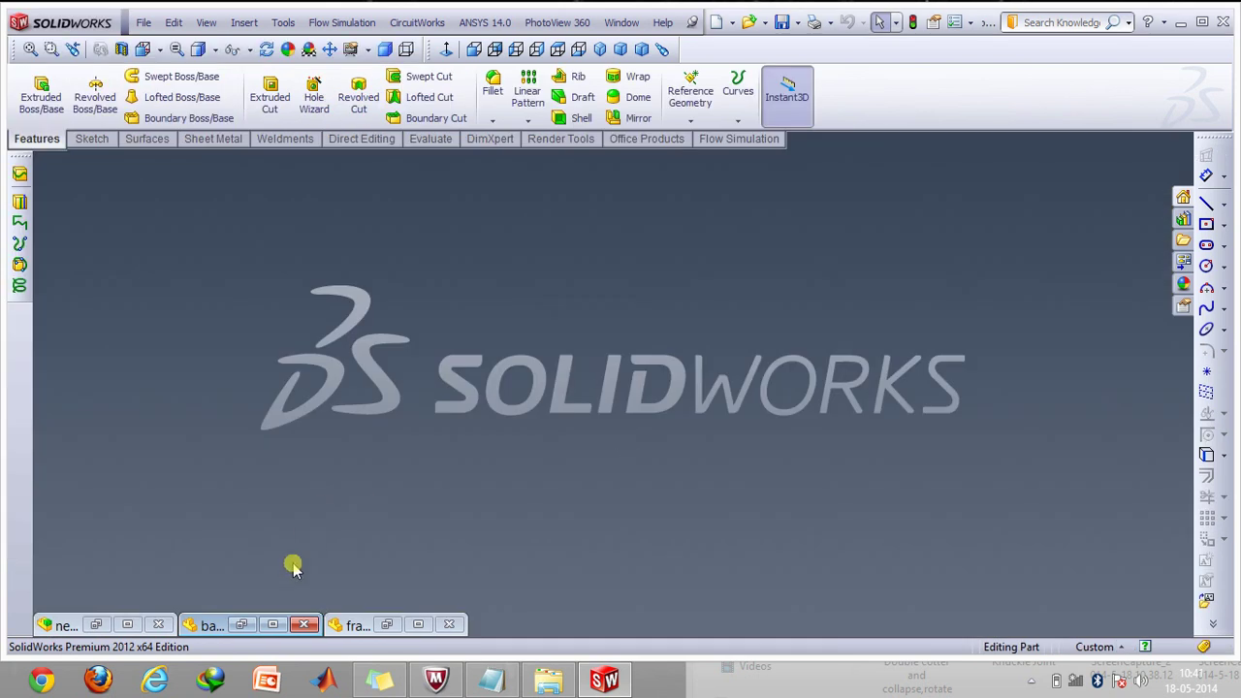
click(273, 625)
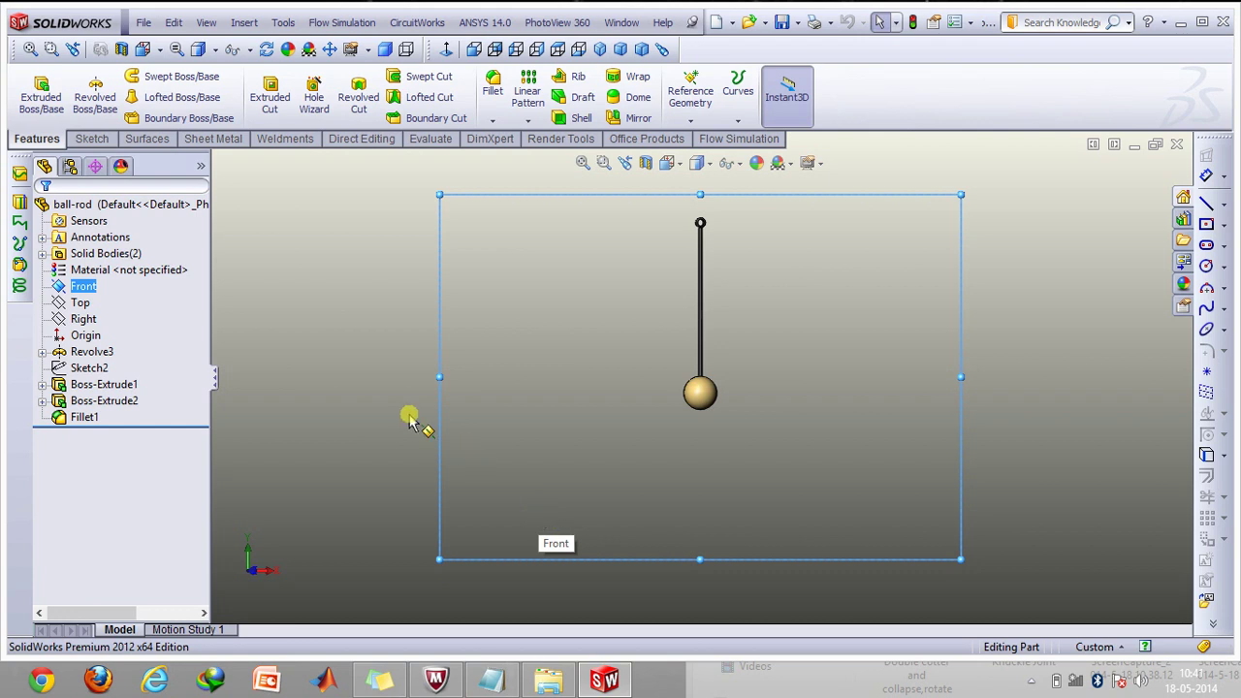
click(106, 352)
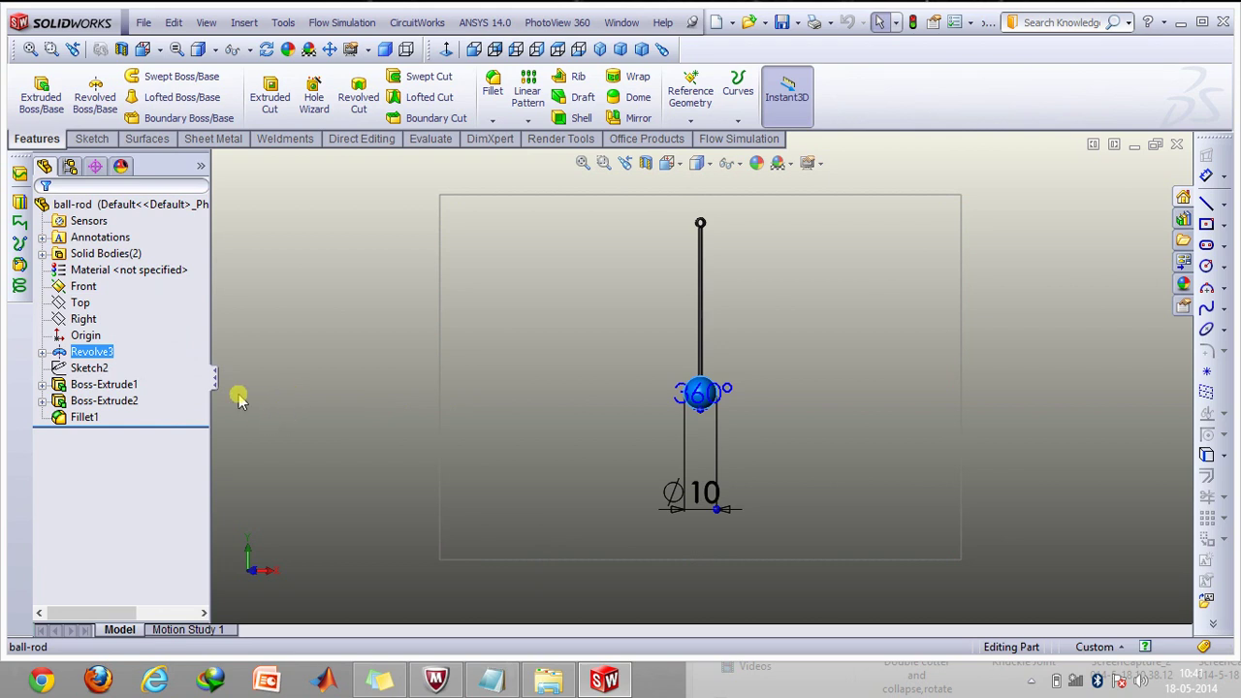
click(92, 385)
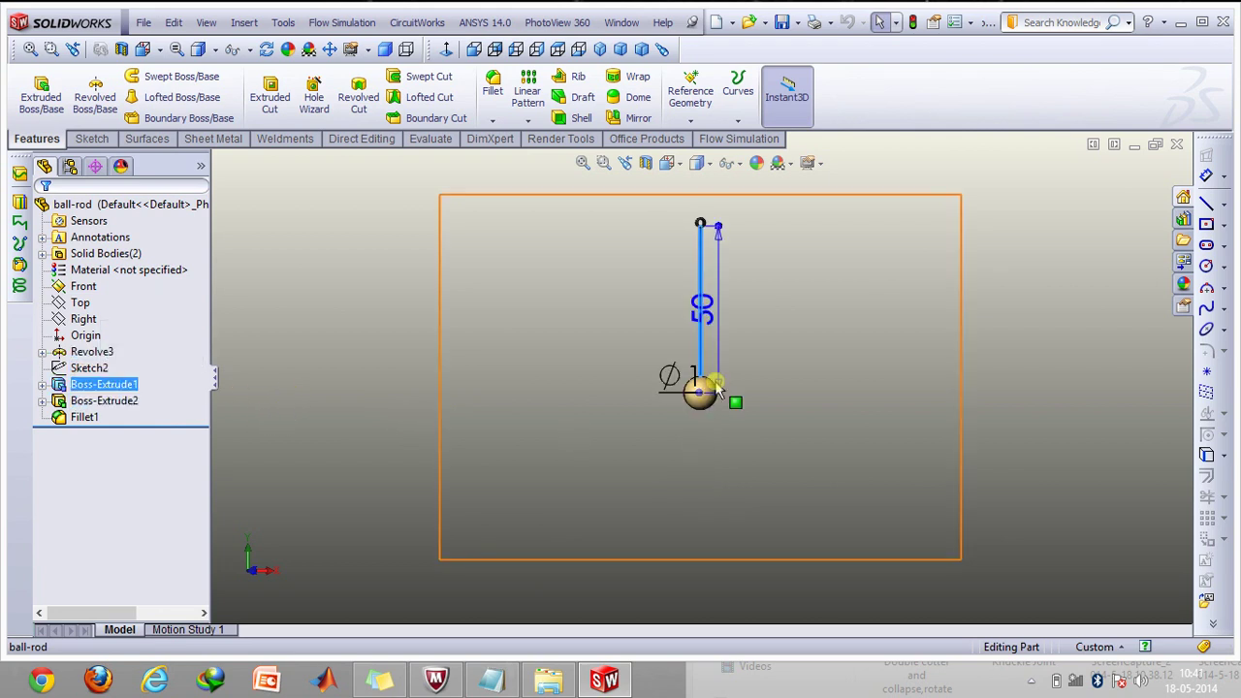
click(1009, 294)
click(1133, 146)
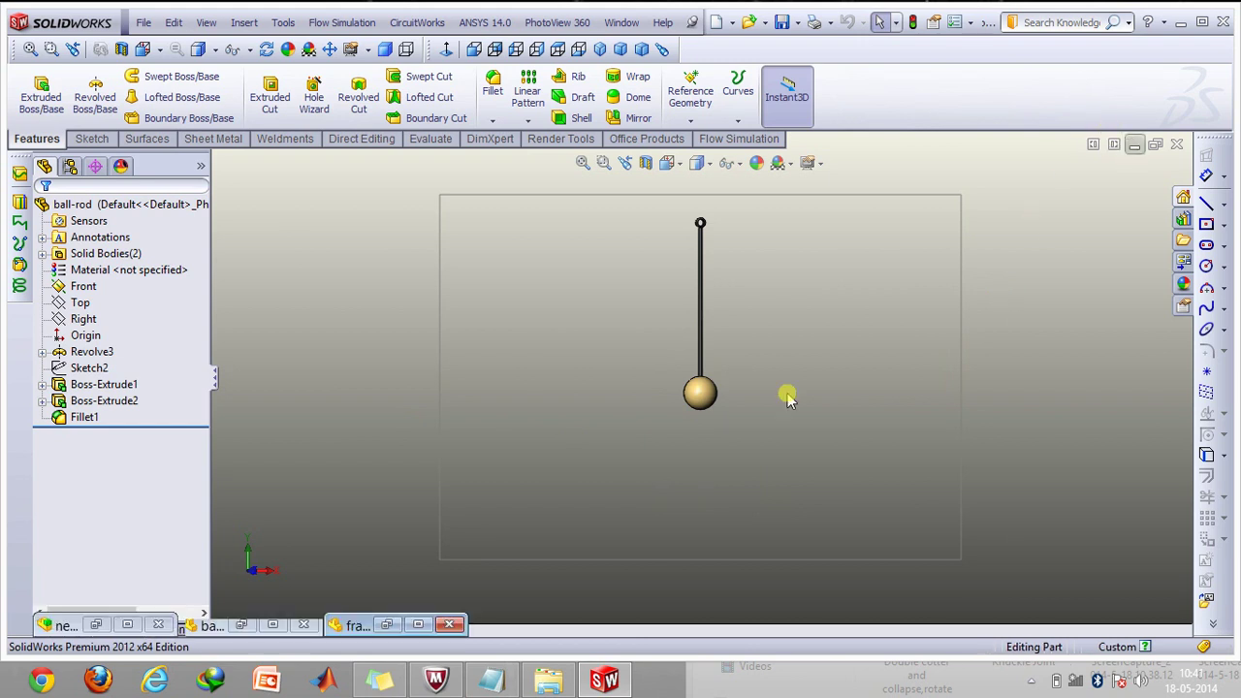
click(414, 625)
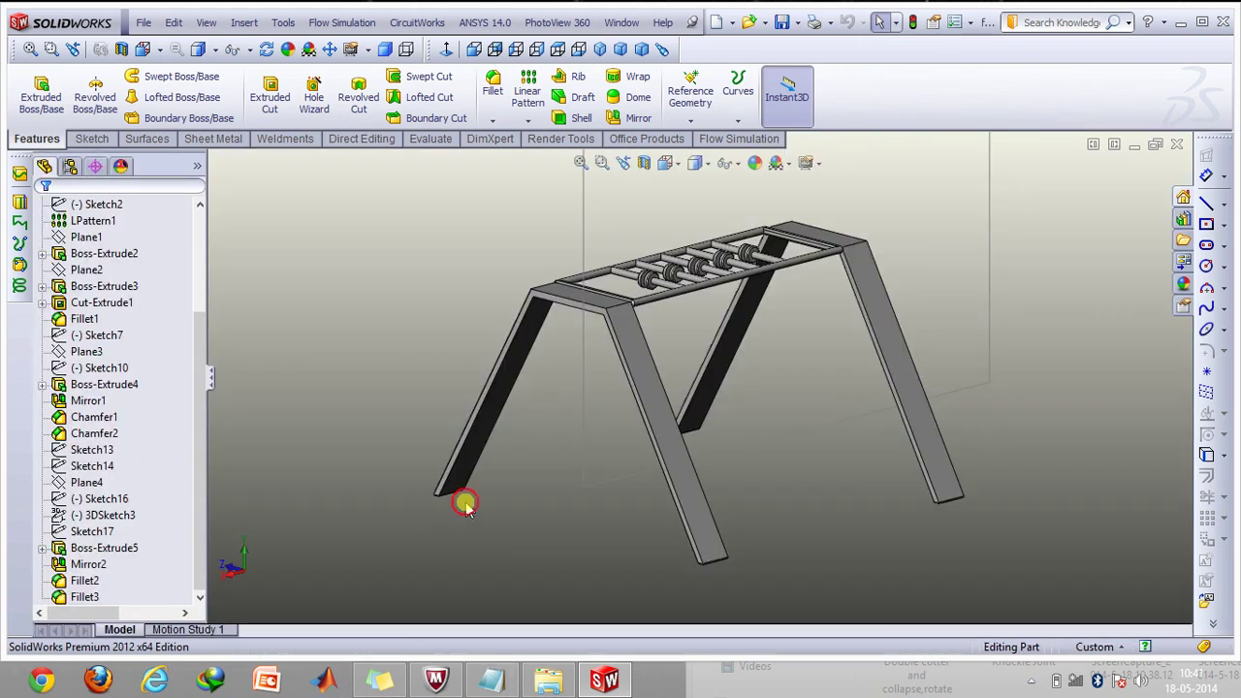
click(601, 162)
drag(386, 245, 1019, 388)
click(601, 162)
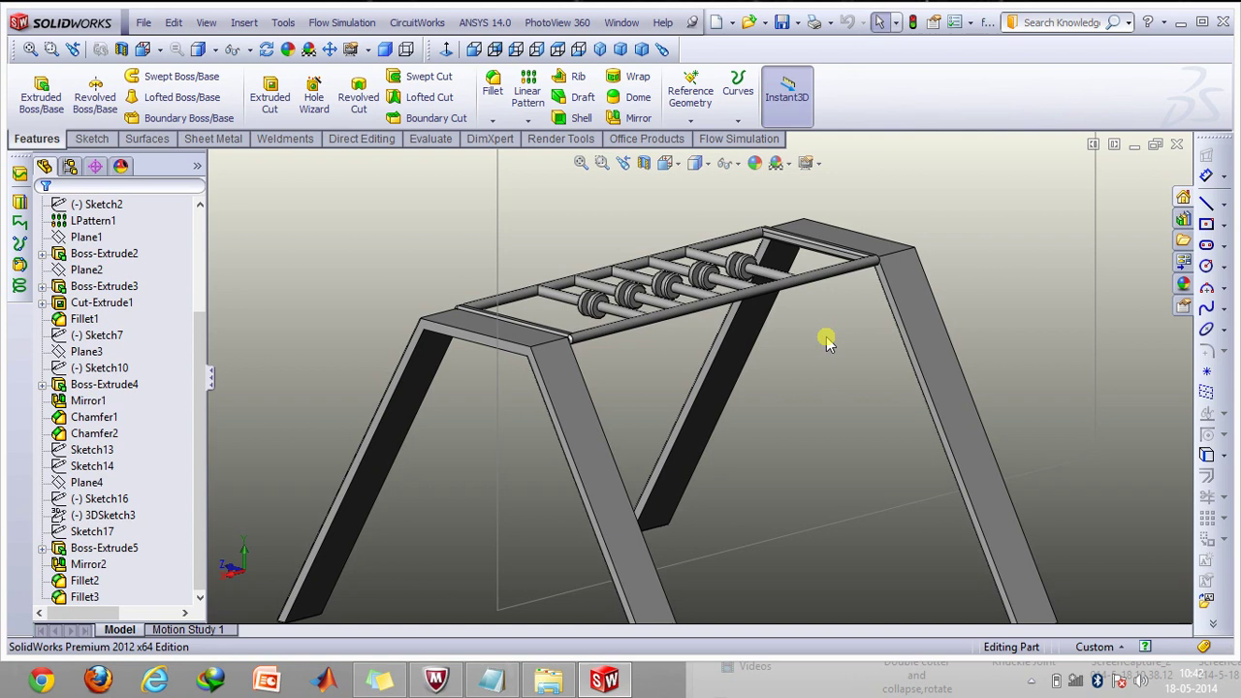
Create a new assembly document from the assembly template
click(1135, 145)
click(143, 22)
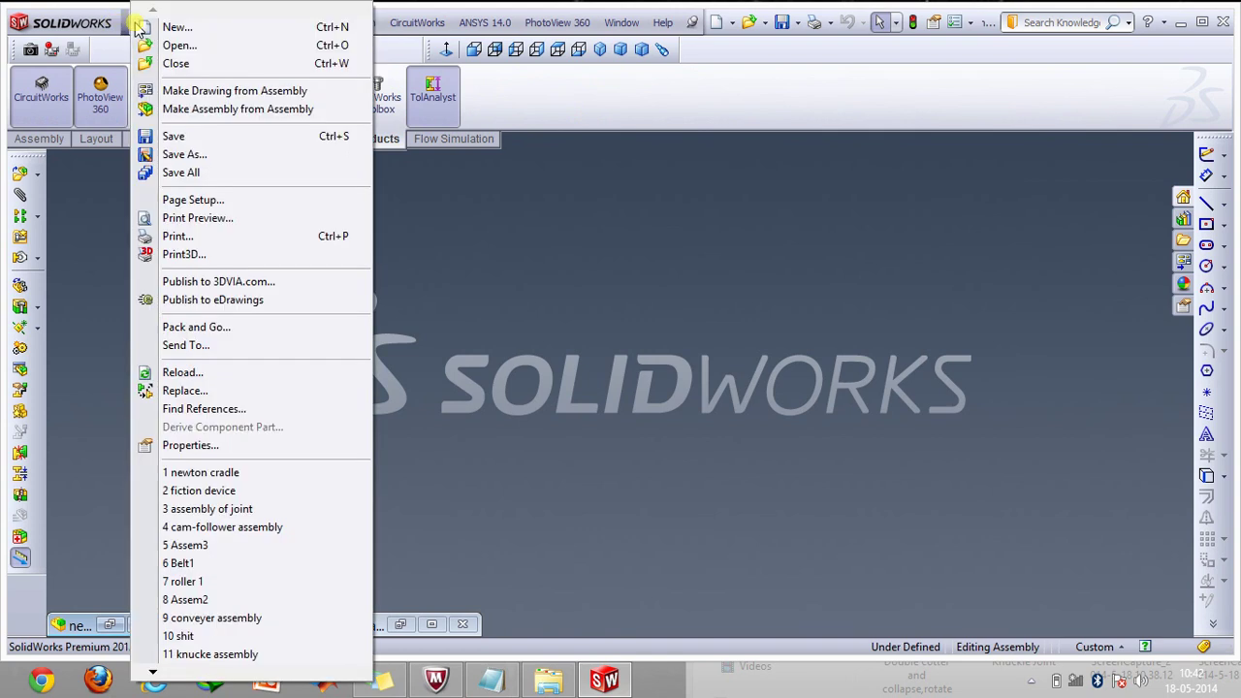
click(160, 22)
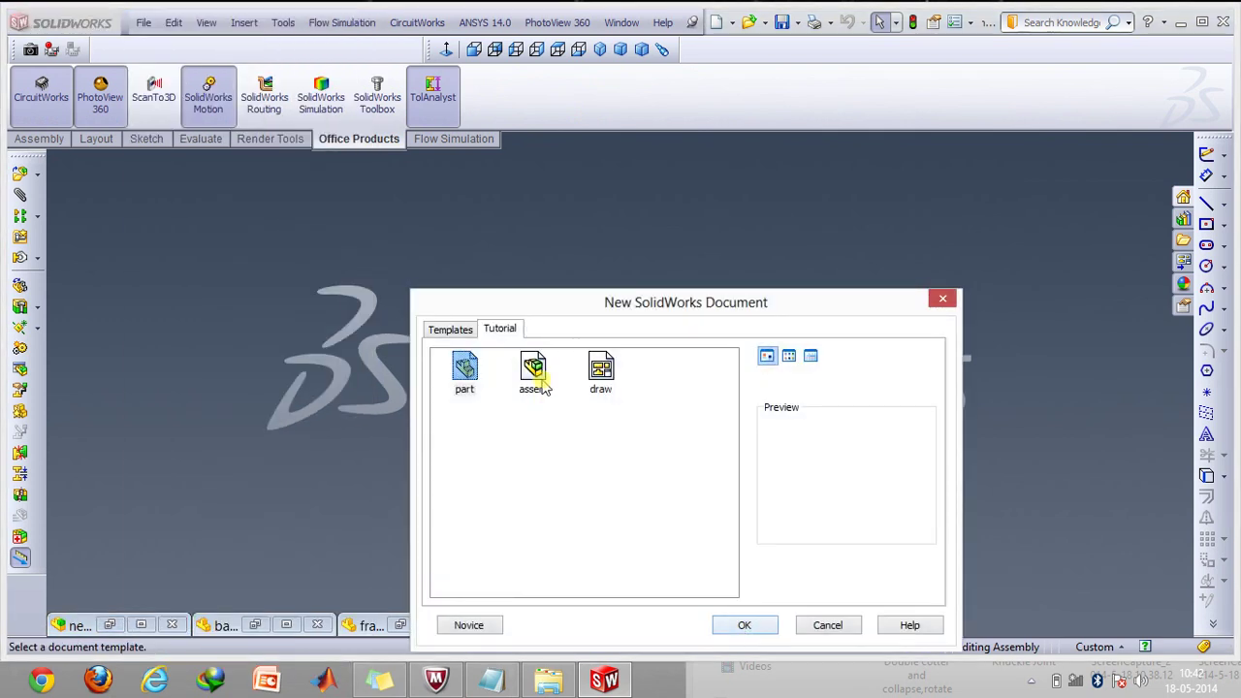
click(536, 374)
click(739, 629)
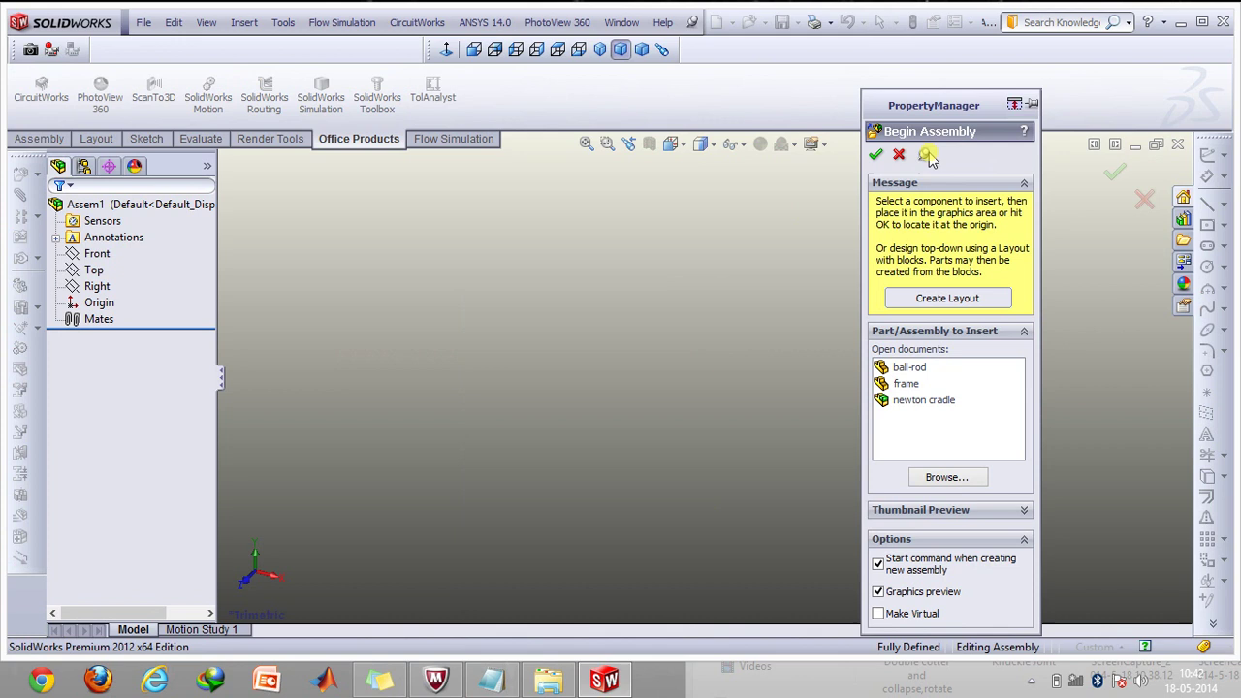
Insert the frame and place five ball-rod copies beneath it
click(908, 384)
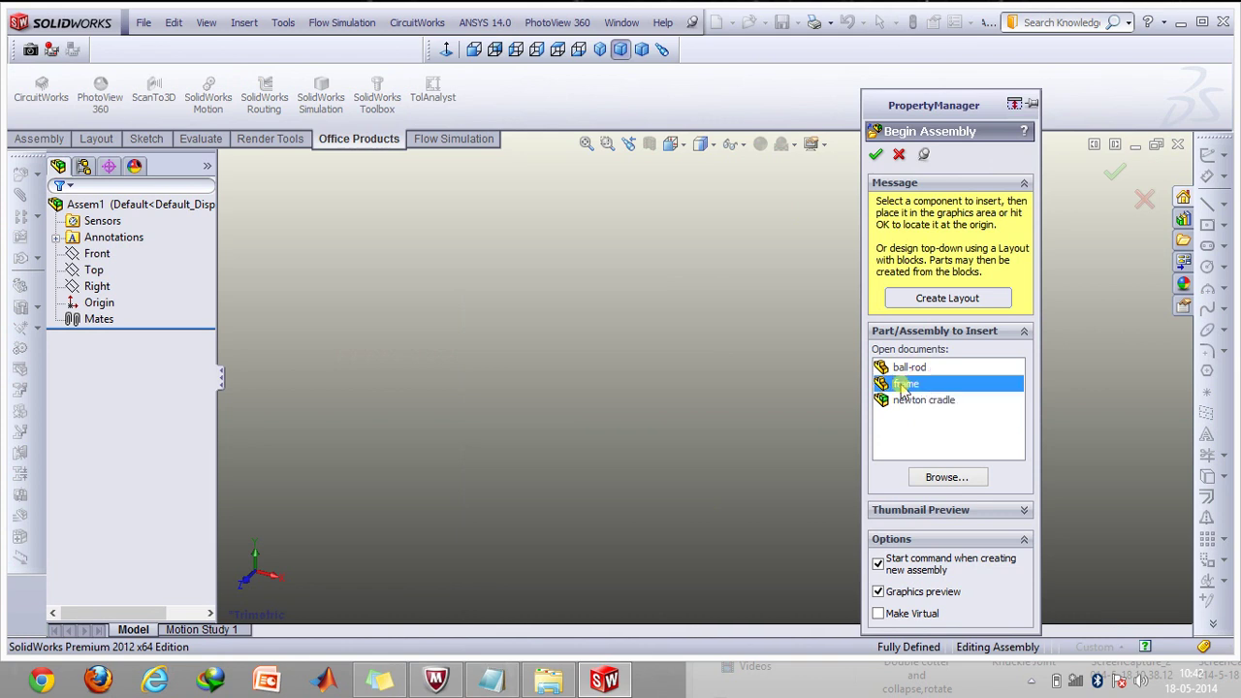
click(624, 402)
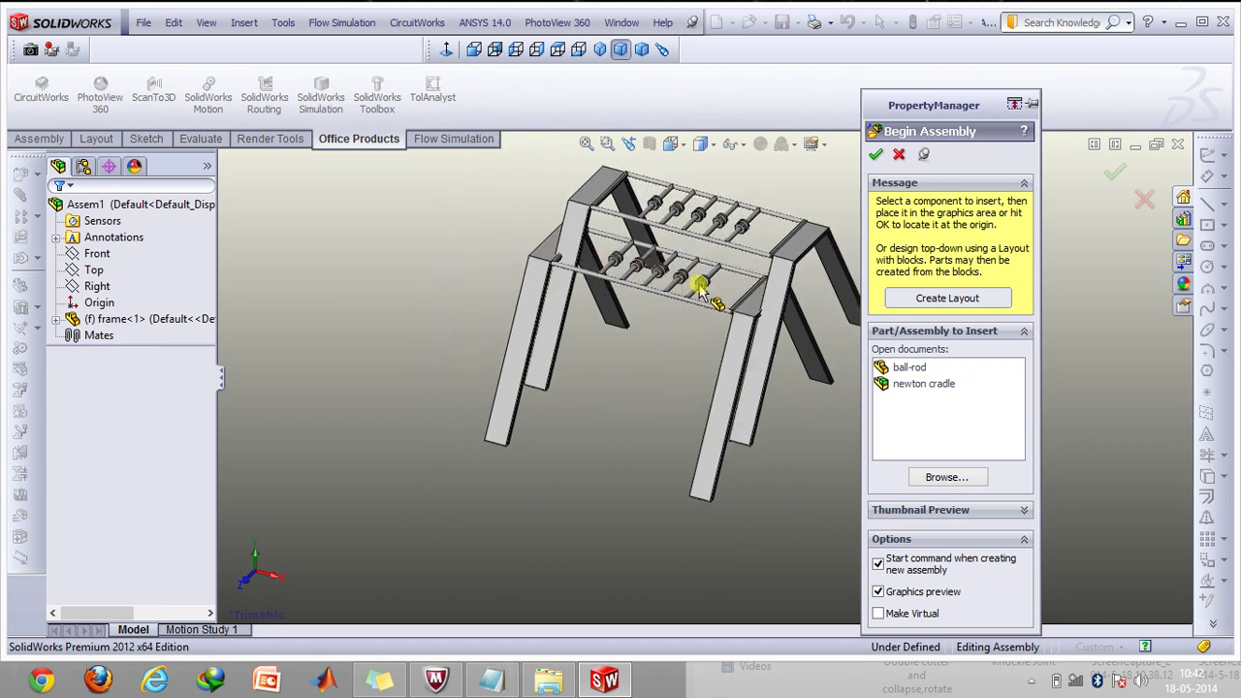
click(894, 371)
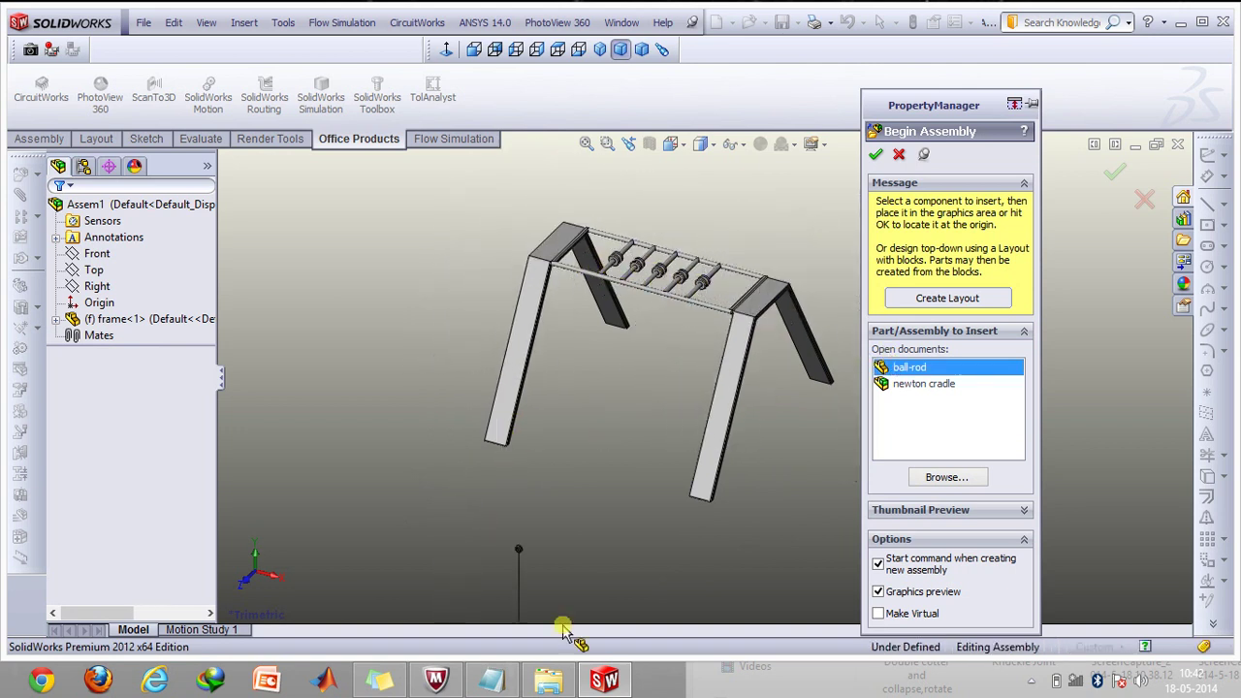
click(560, 574)
click(582, 523)
click(625, 482)
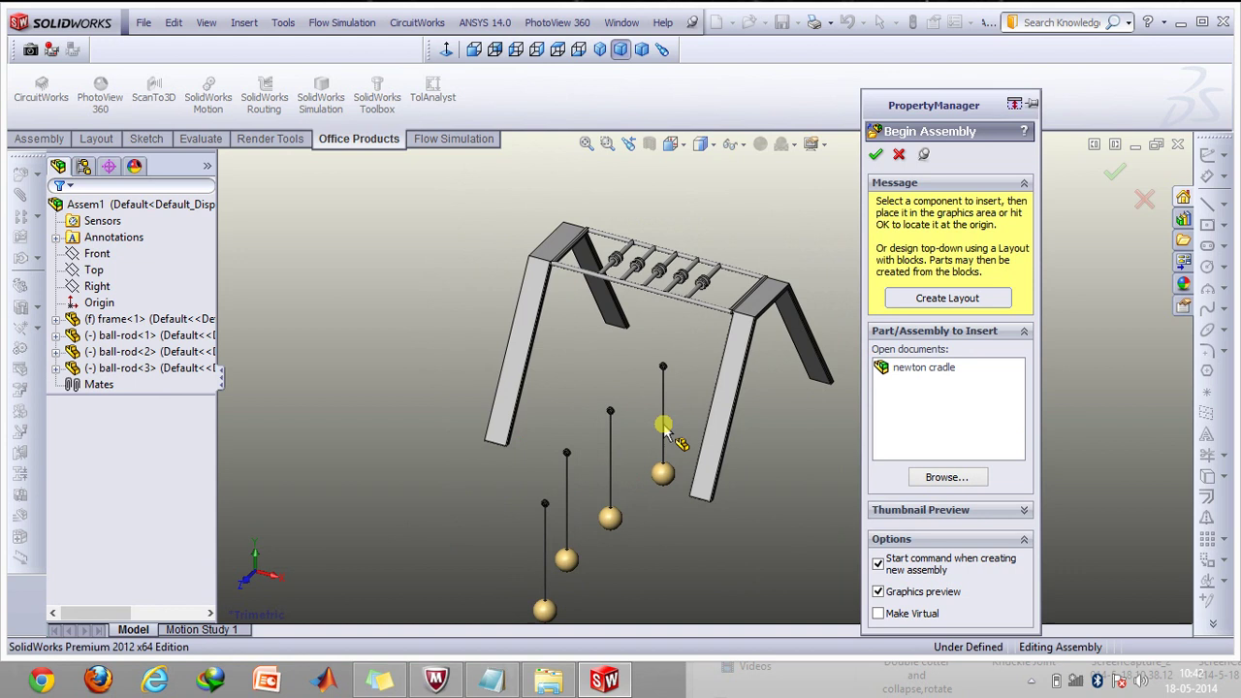
click(677, 437)
click(698, 401)
click(876, 155)
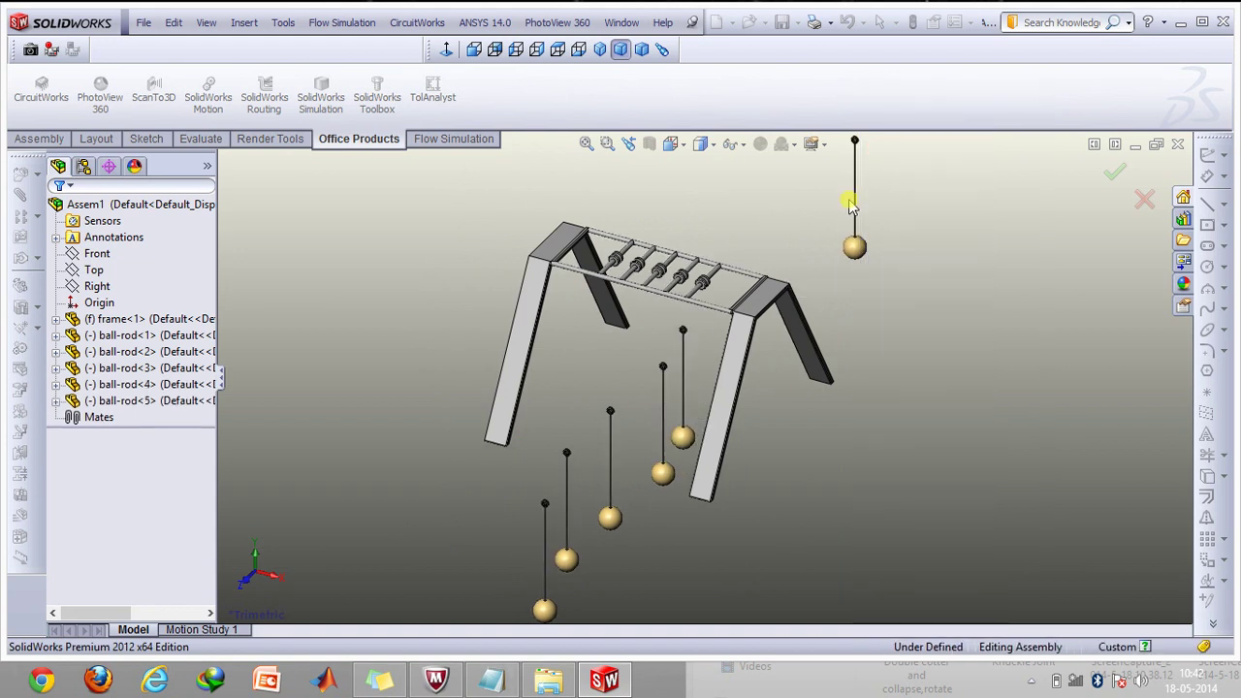
Toggle item visibility and zoom in on the frame's top bar
click(735, 143)
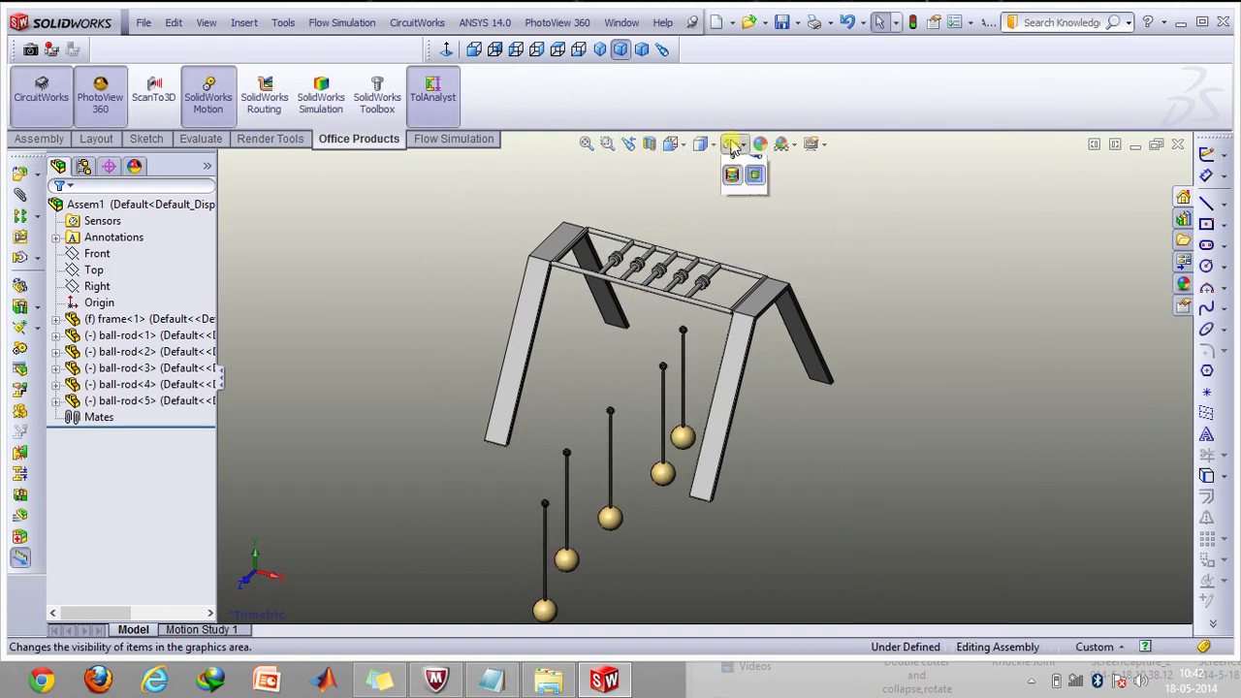
click(727, 185)
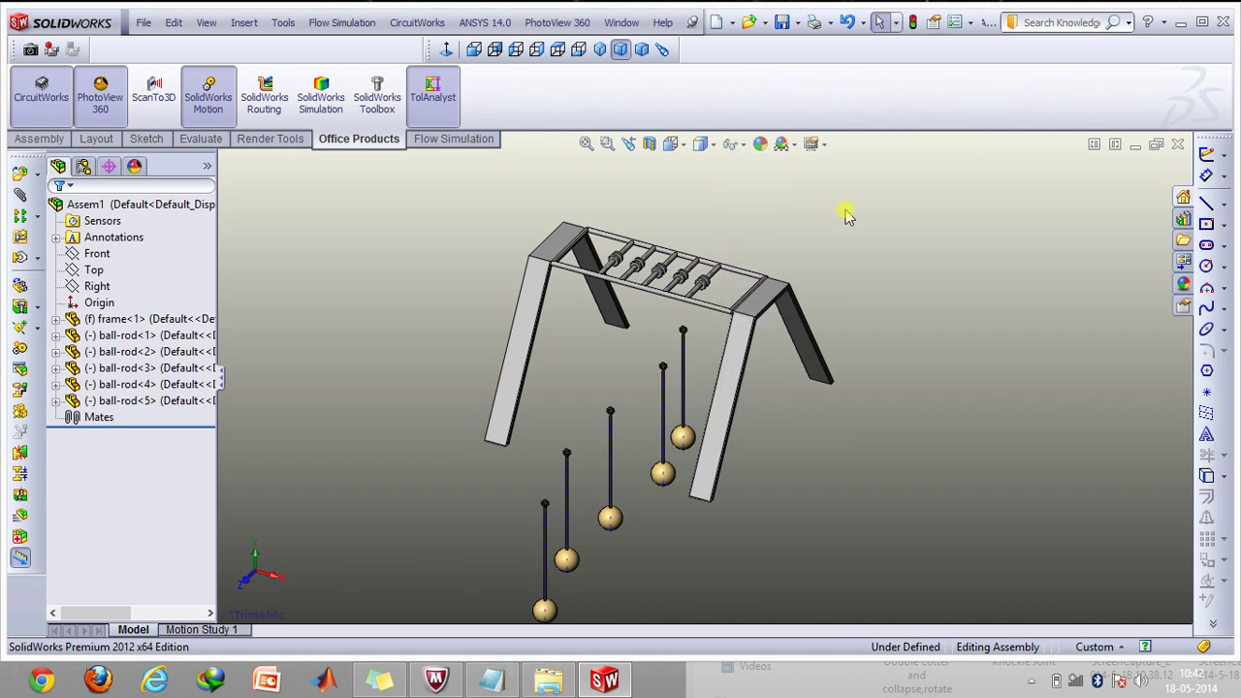
click(607, 143)
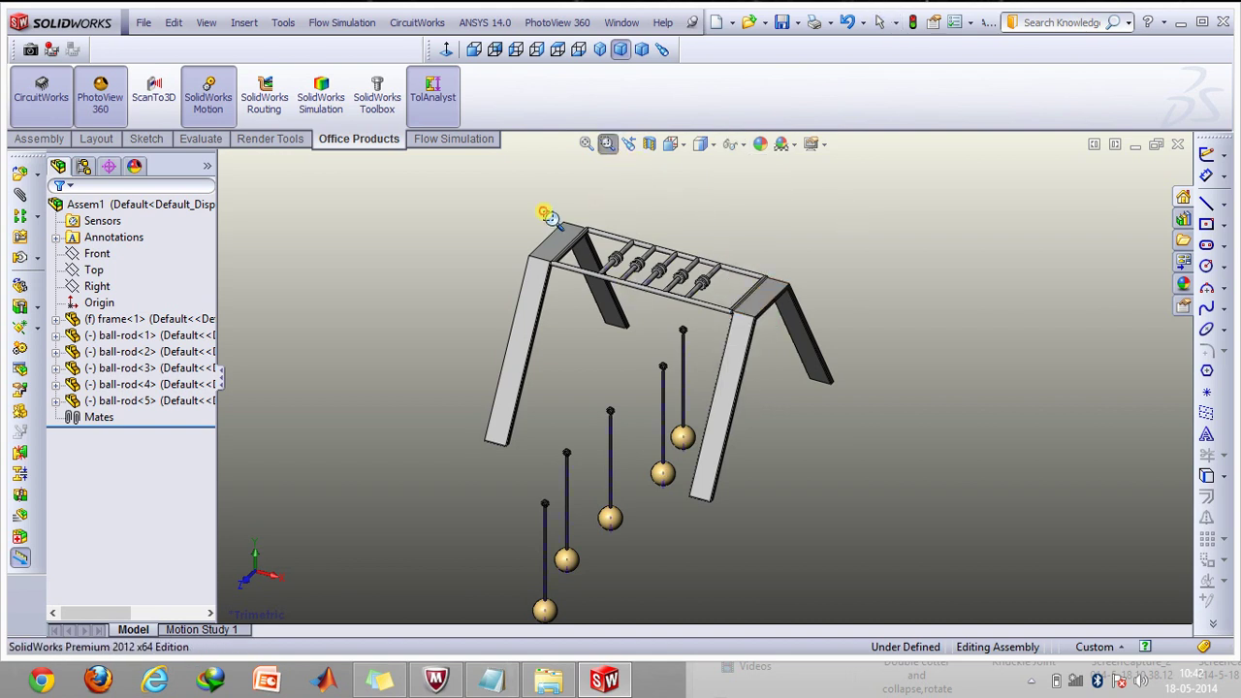
drag(548, 216, 753, 355)
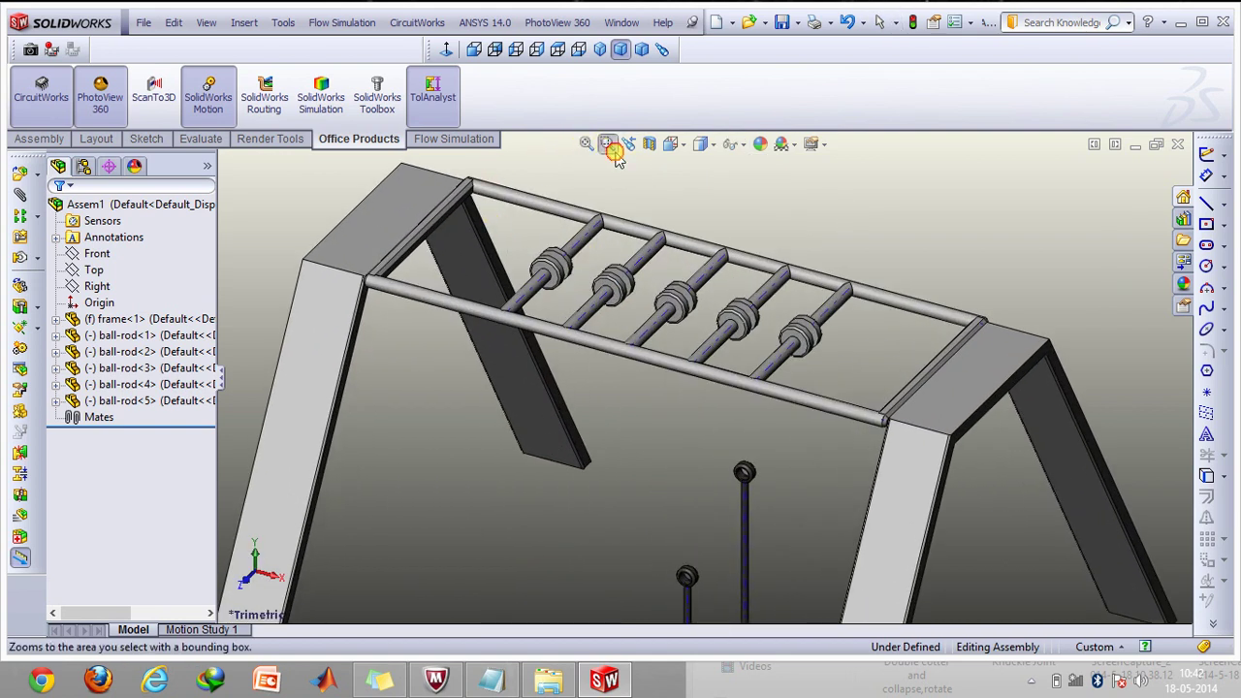
click(607, 143)
Mate the frame's Axis1 coincident with ball-rod-5's Axis2
click(44, 139)
click(147, 95)
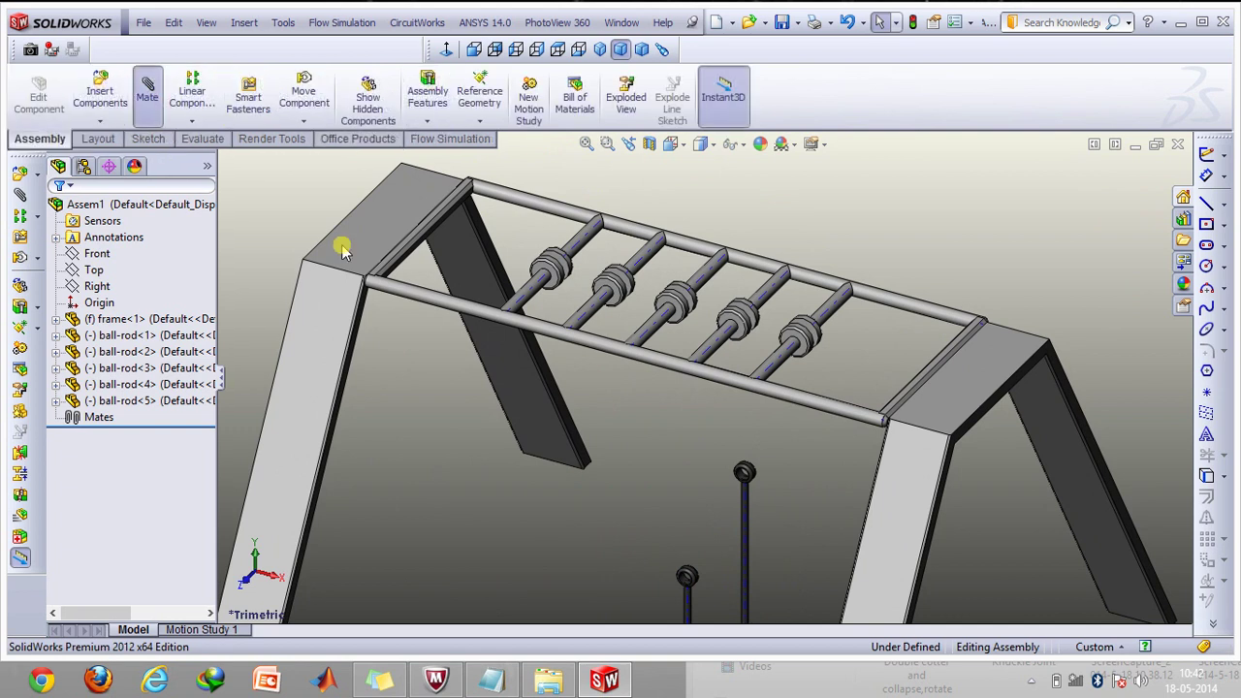
click(522, 299)
click(607, 144)
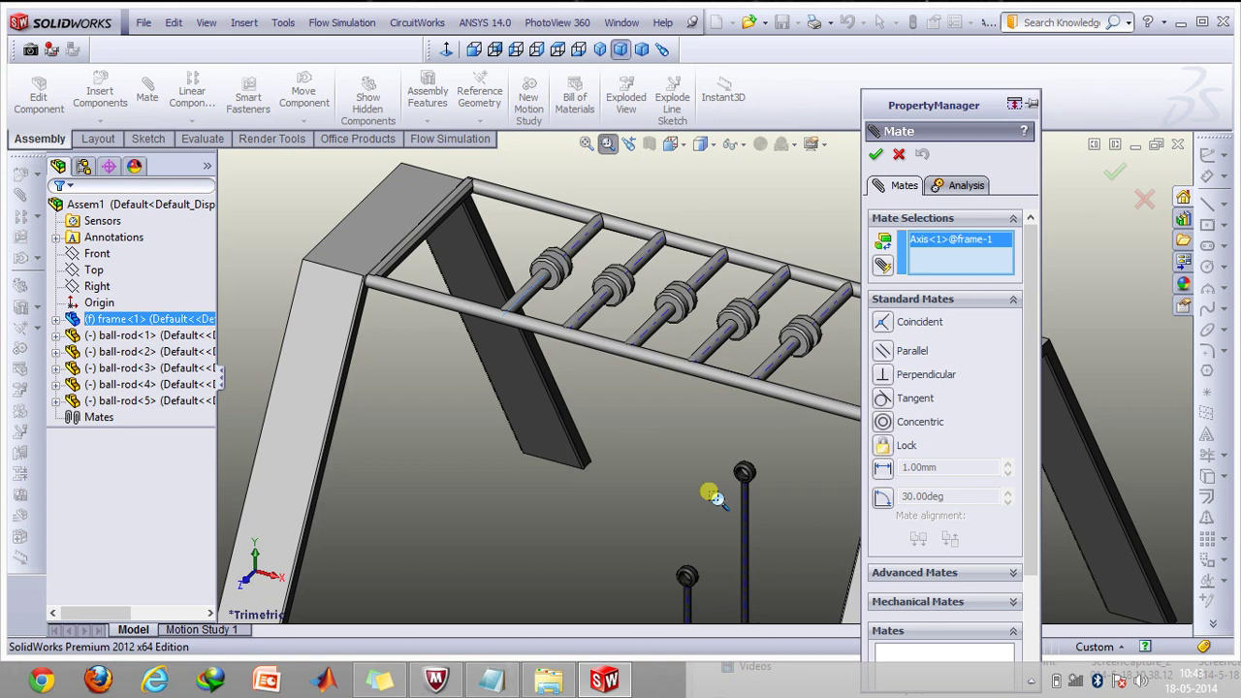
drag(700, 425, 755, 435)
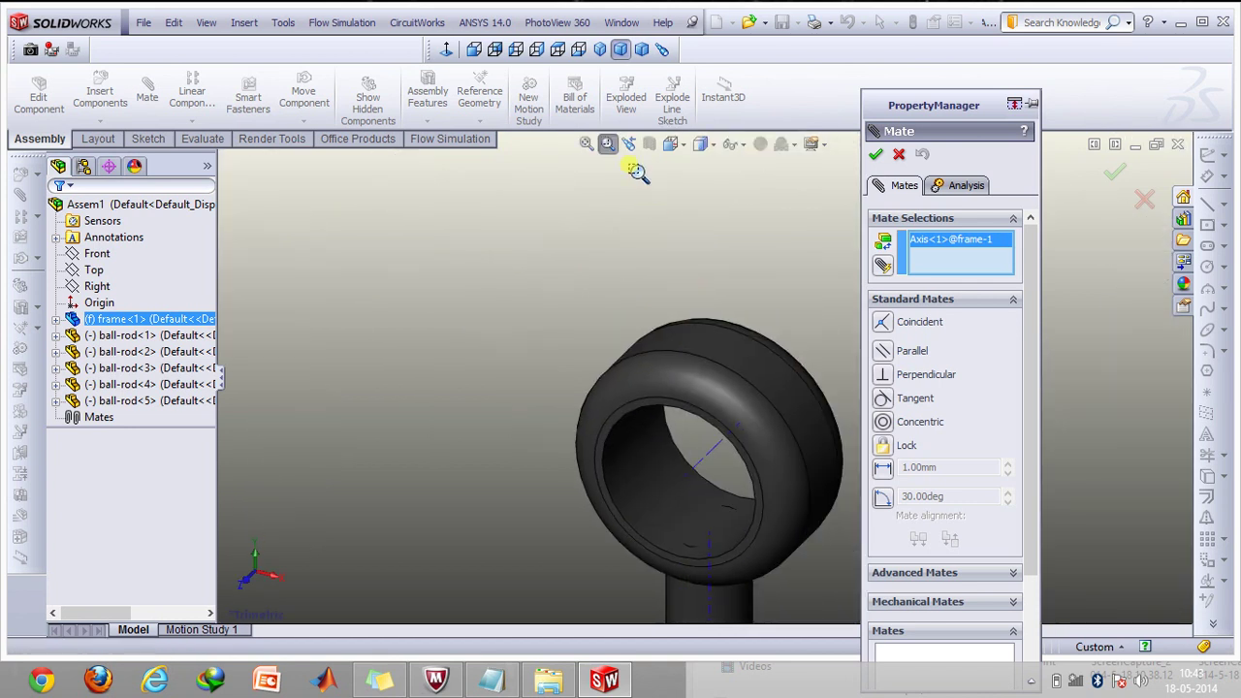
click(607, 143)
click(707, 455)
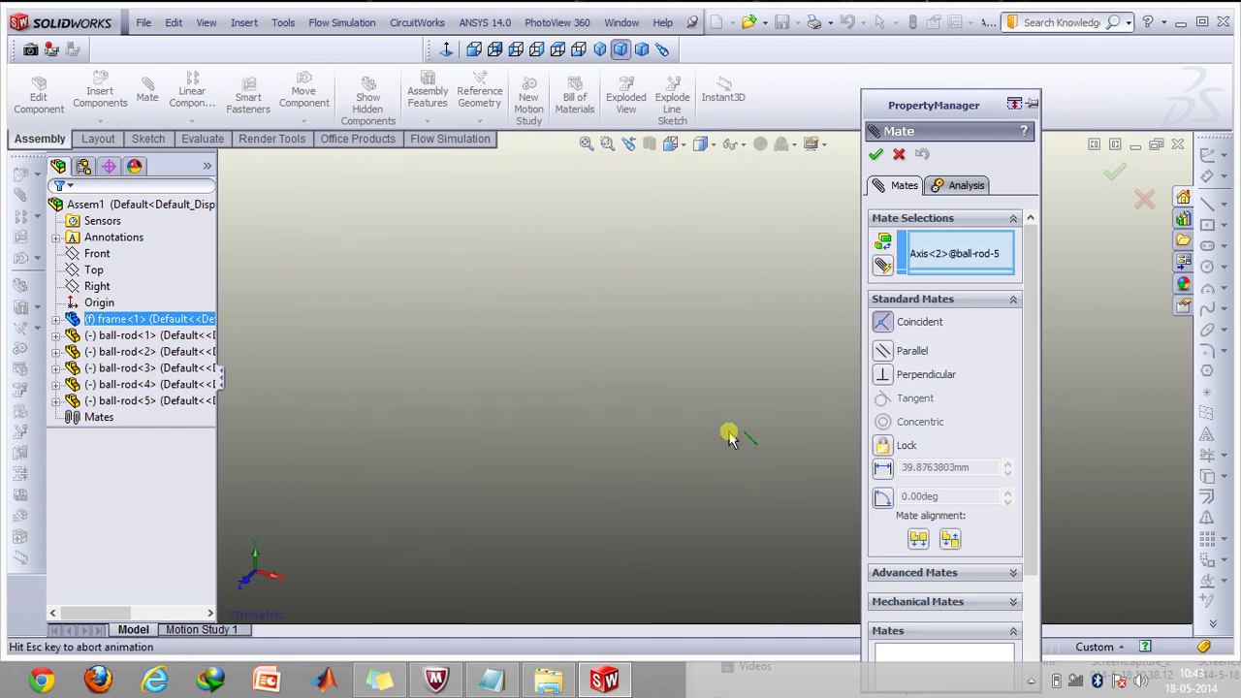
click(877, 156)
Zoom into the top bar's rods and drag ball-rod 5 to check its movement
click(607, 144)
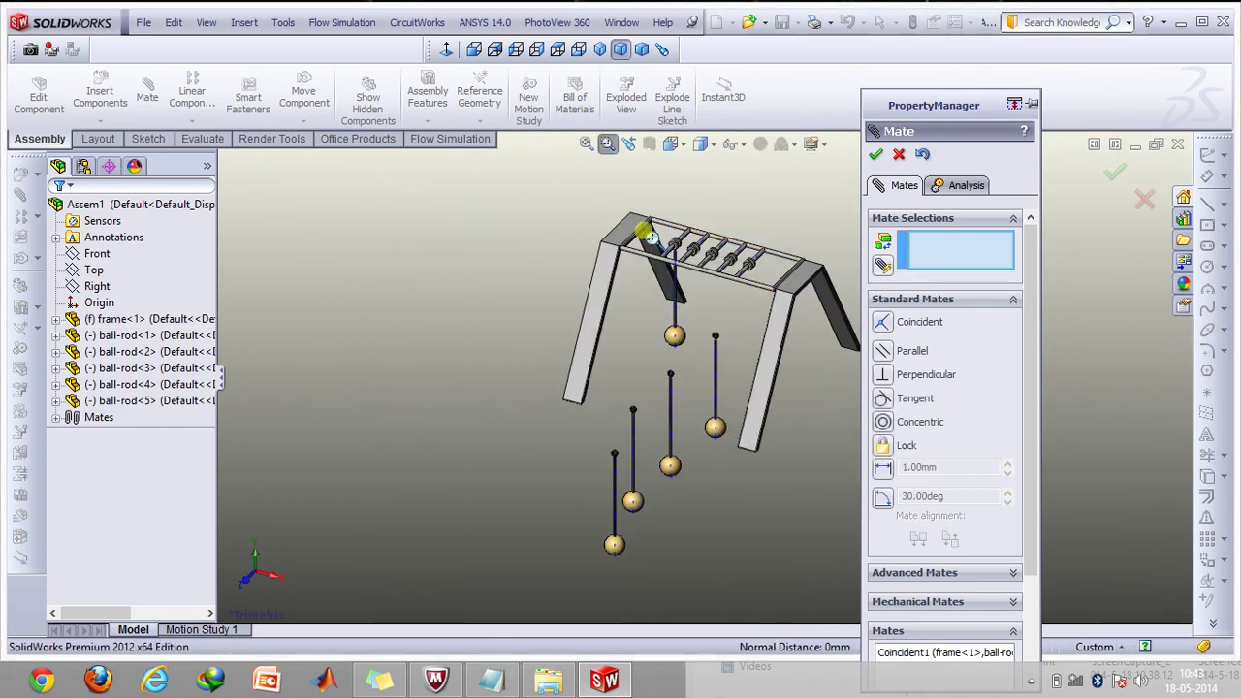
drag(668, 244, 726, 293)
key(Left)
key(Left)
key(Left)
key(Left)
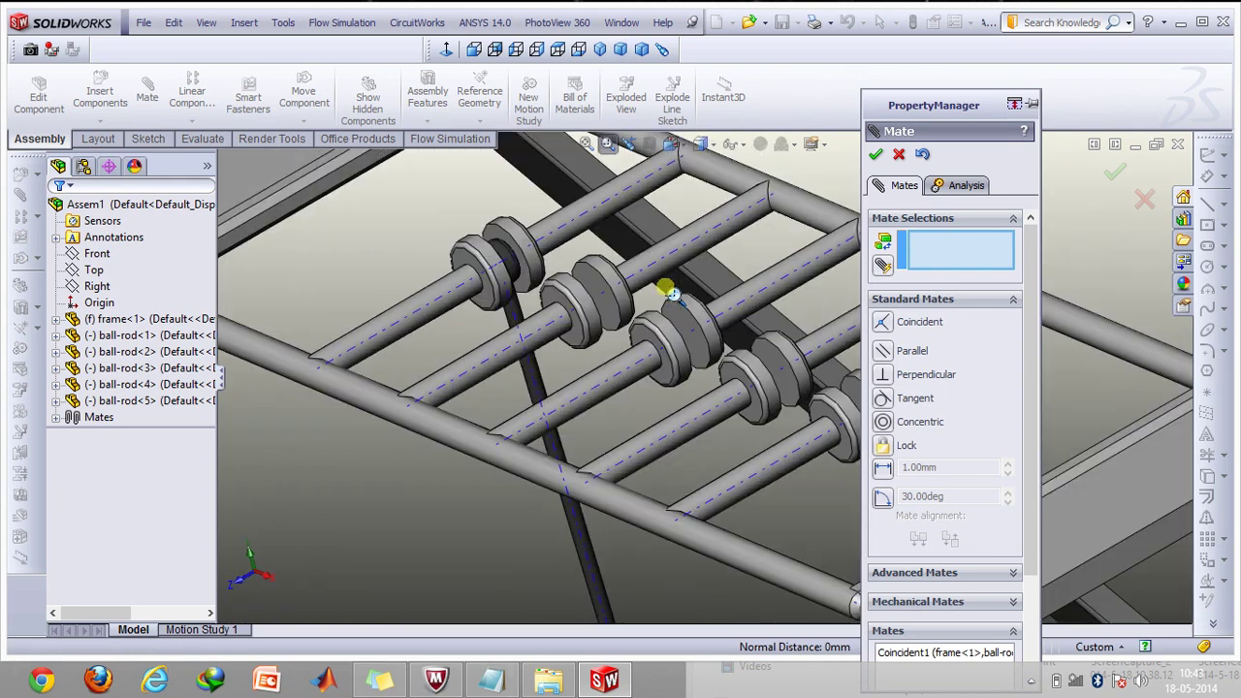
click(607, 143)
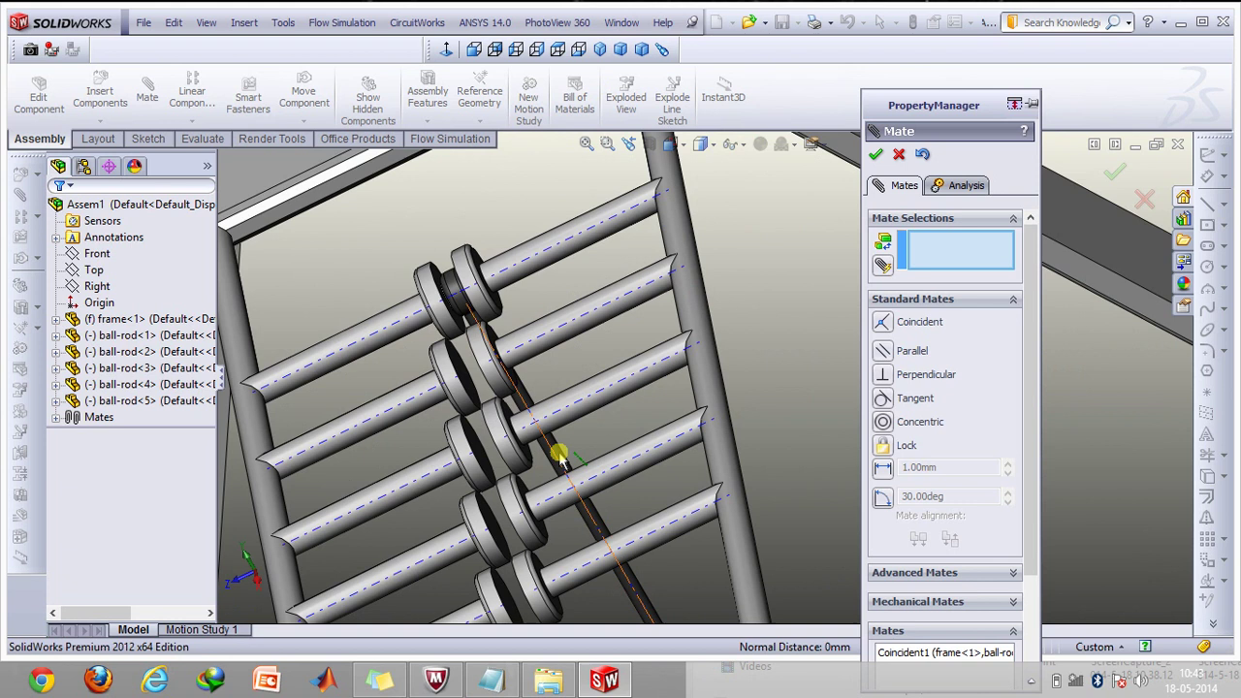
drag(572, 476, 900, 320)
Mate ball-rod 5's wheel inner face coincident with the adjoining frame face
key(Left)
key(Left)
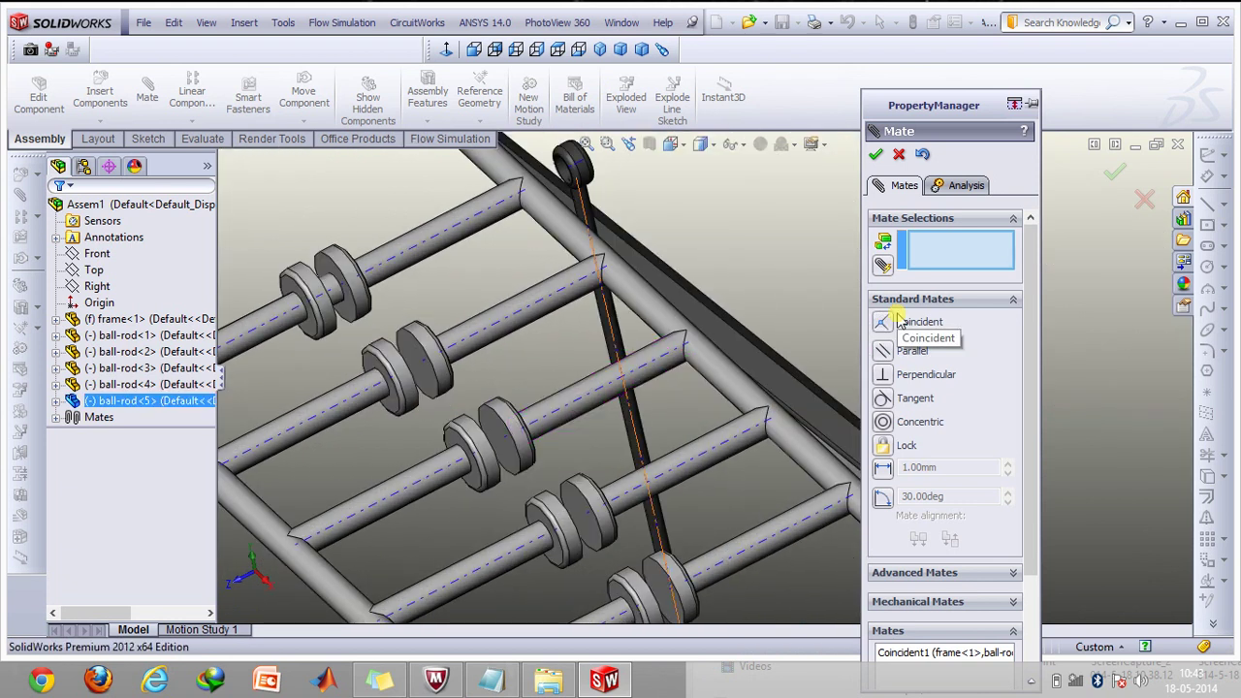
click(608, 144)
drag(539, 140, 624, 194)
click(607, 143)
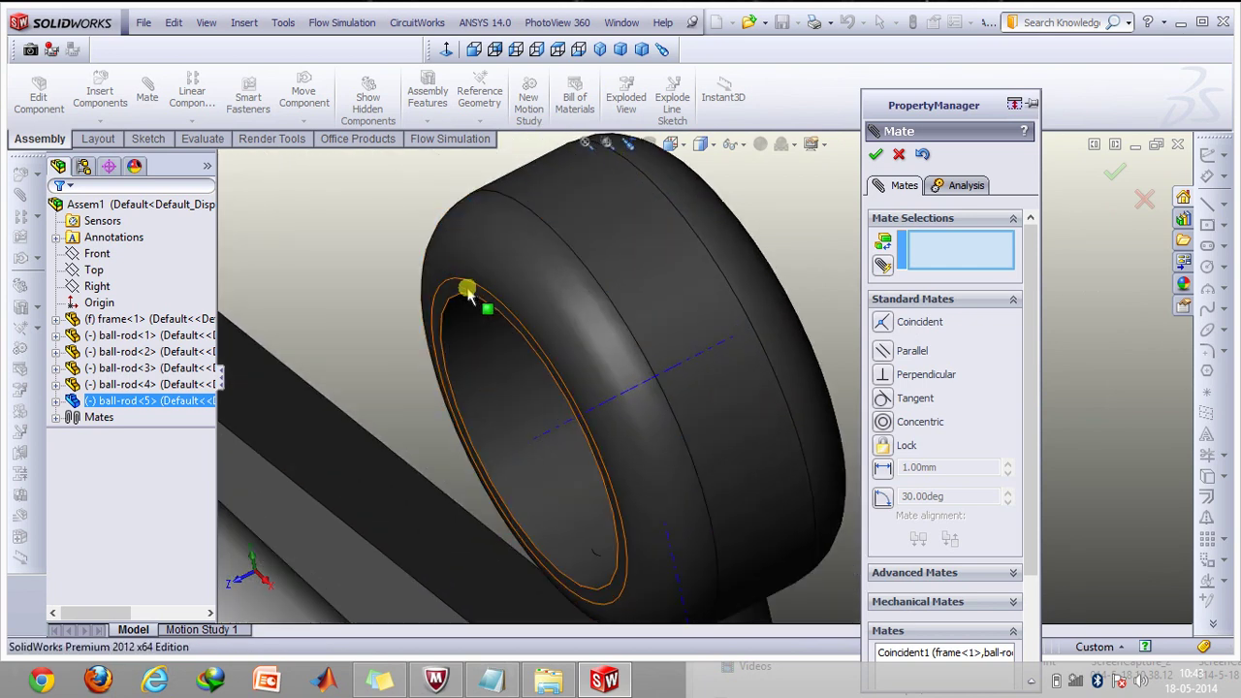
click(469, 296)
click(586, 144)
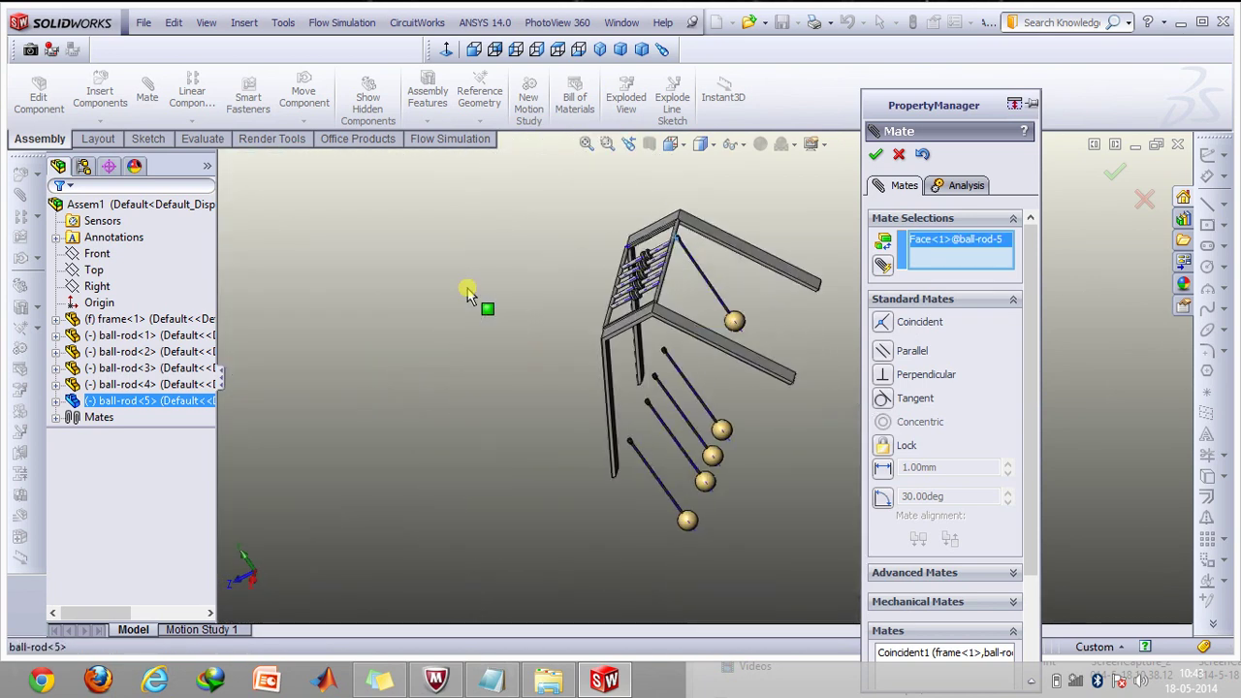
click(607, 143)
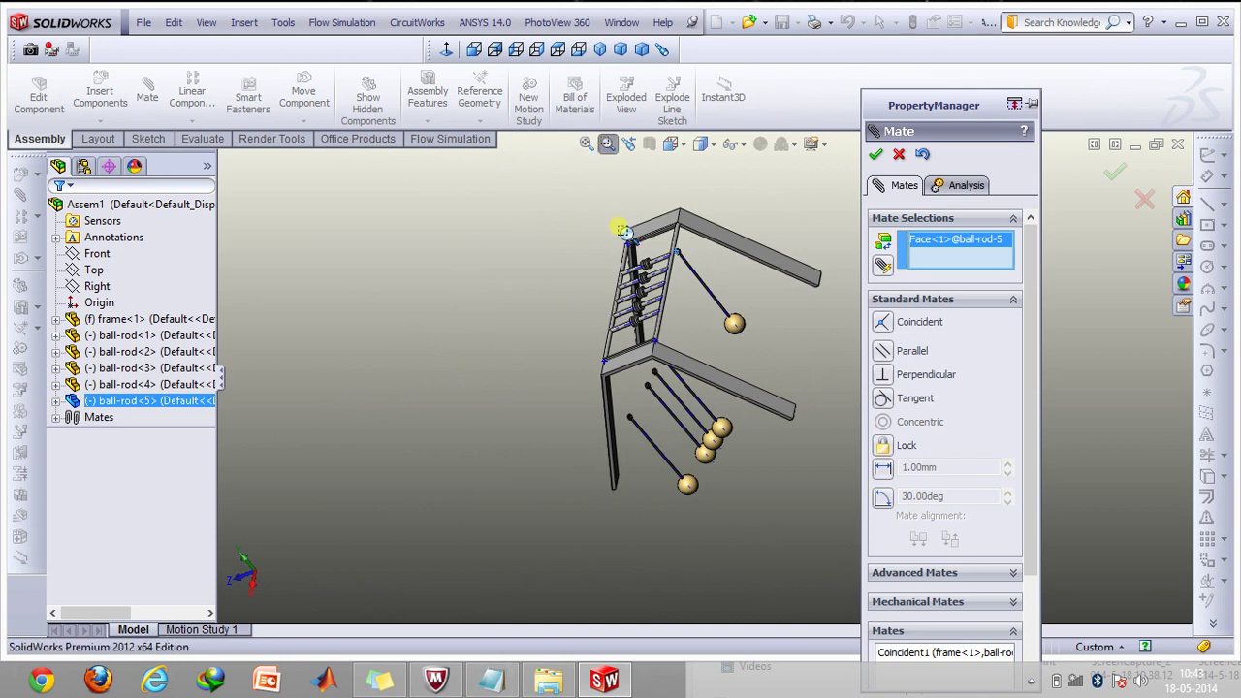
drag(617, 227, 709, 291)
drag(530, 347, 634, 405)
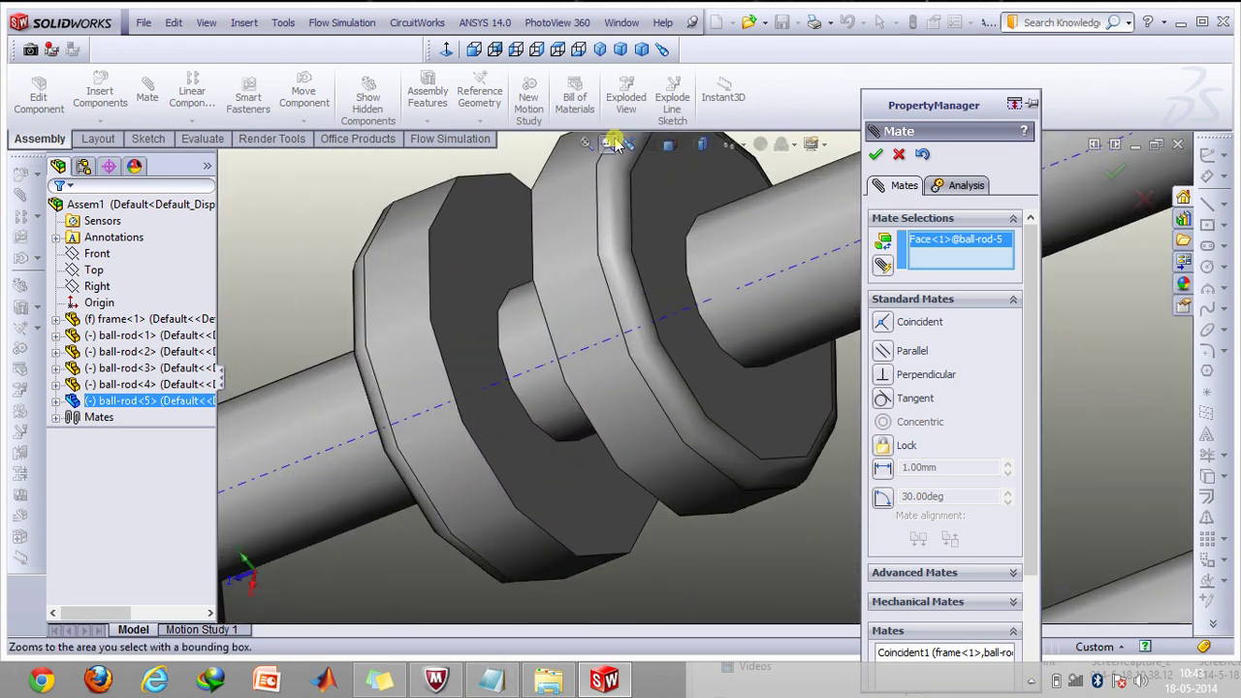
key(Escape)
click(466, 262)
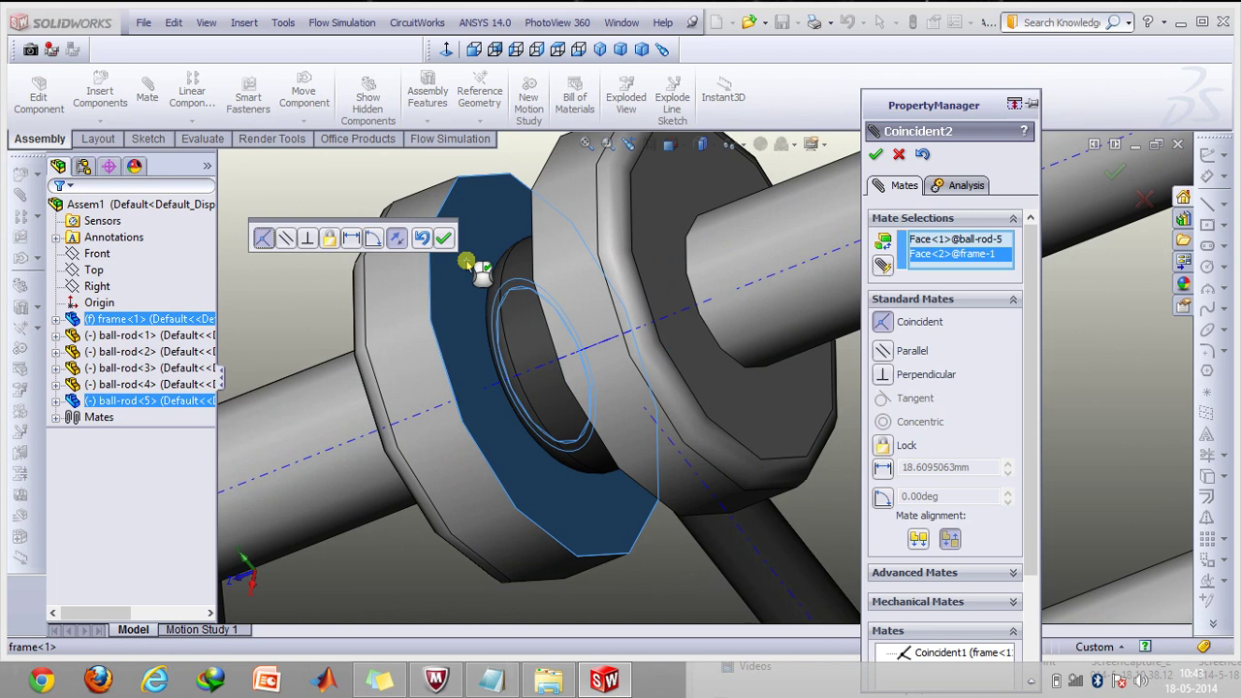
click(875, 153)
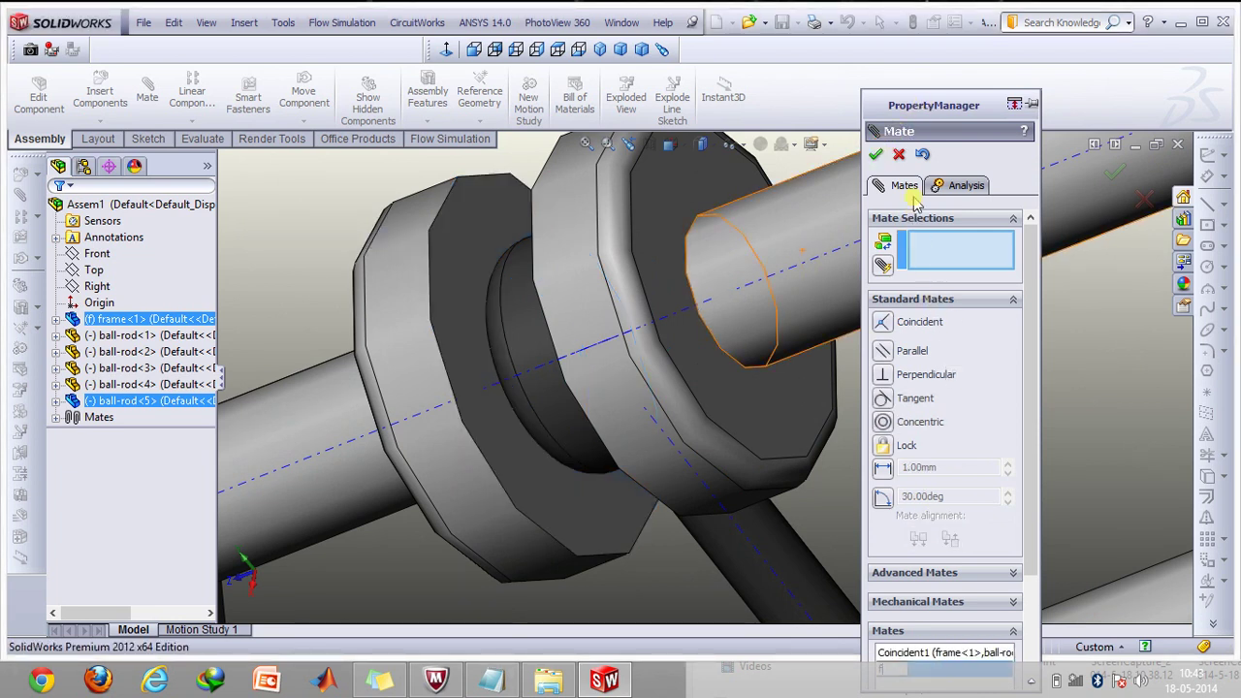
Close the mate tool, swing the fifth ball in isometric view to test it, then minimize Assem1
click(904, 160)
key(f)
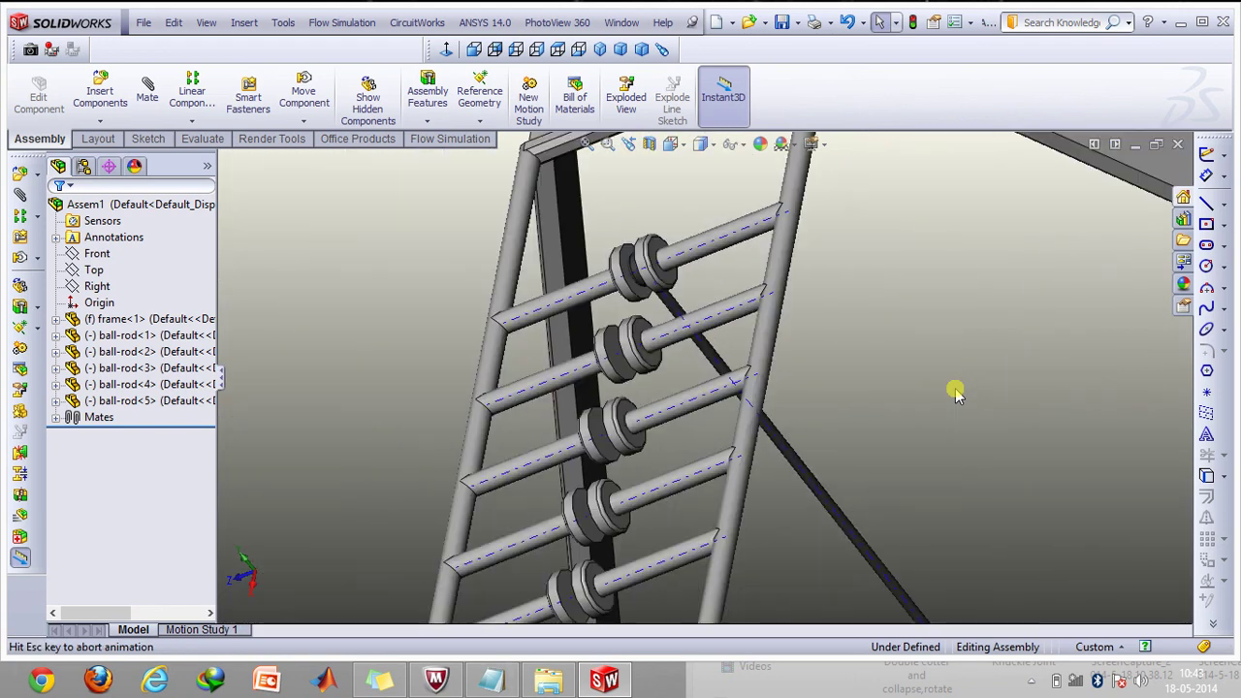
key(ctrl+7)
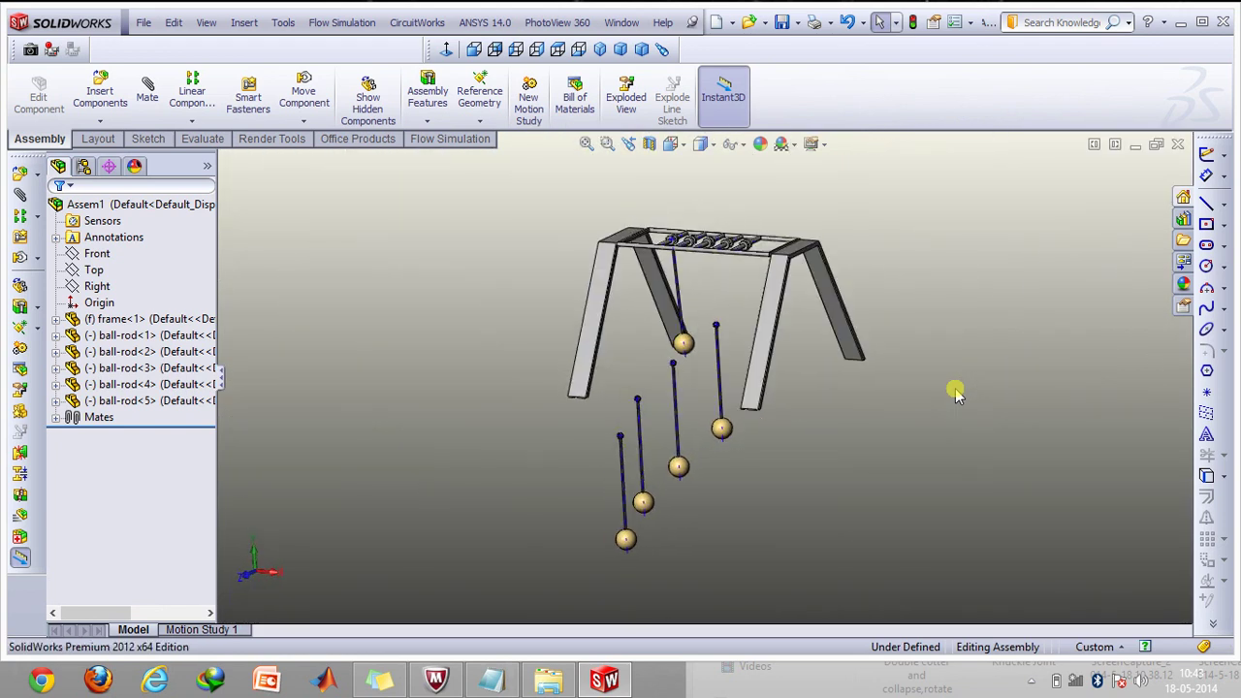
click(607, 144)
drag(568, 195, 801, 381)
click(603, 144)
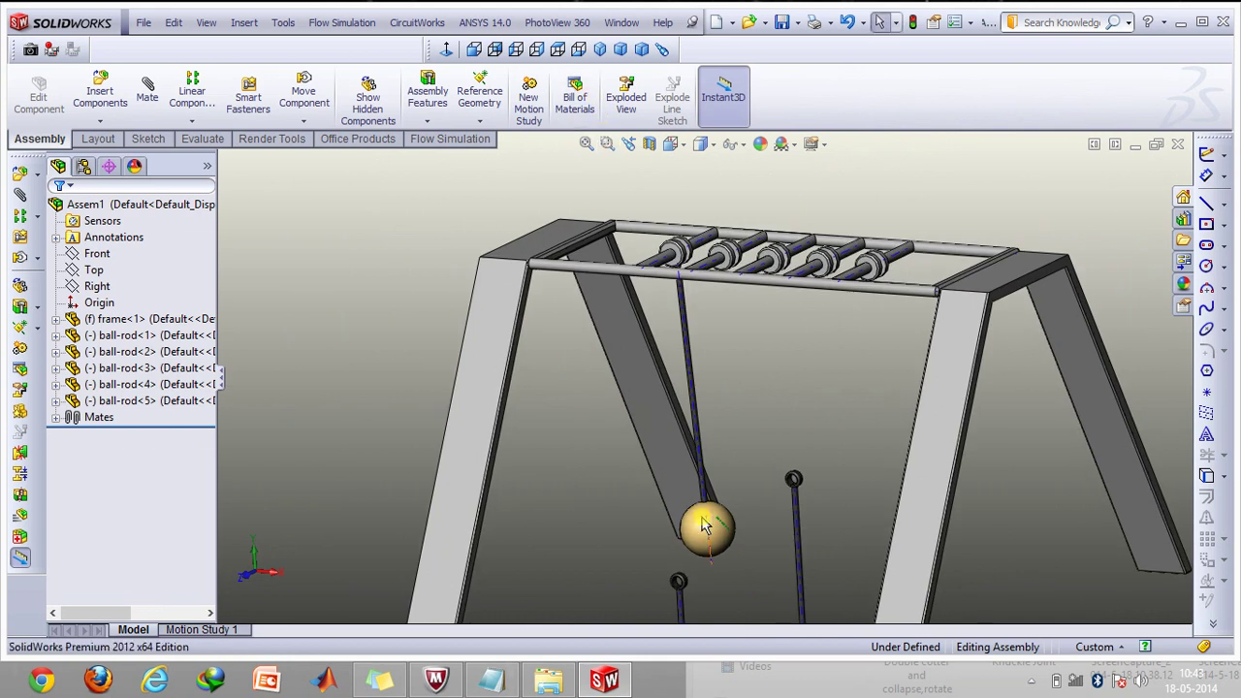
drag(704, 525, 596, 478)
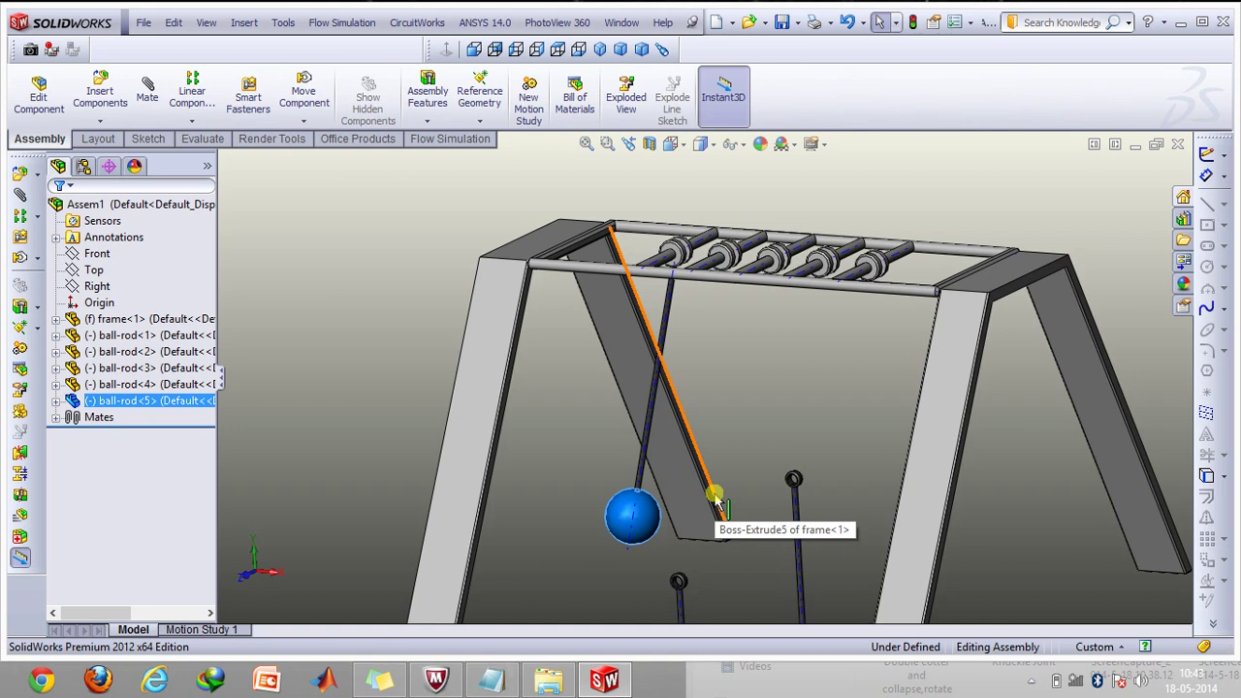
click(1143, 145)
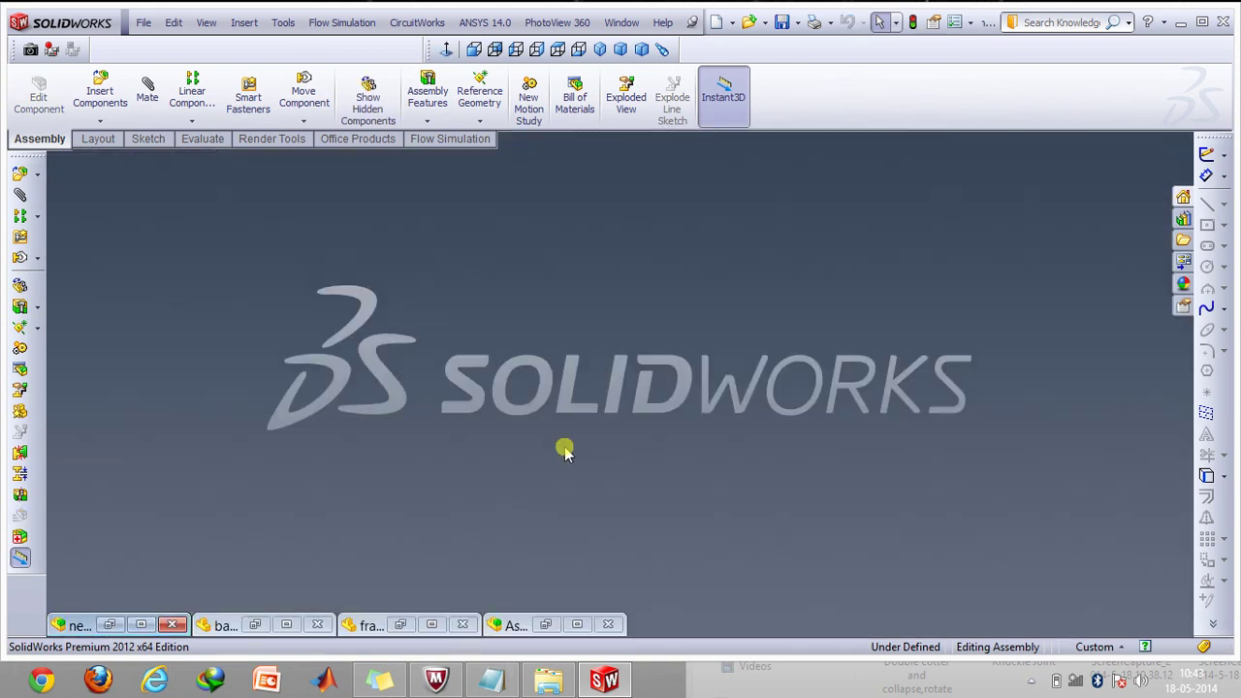
Restore the newton cradle assembly and create Motion Study 1 as a Motion Analysis study
click(142, 623)
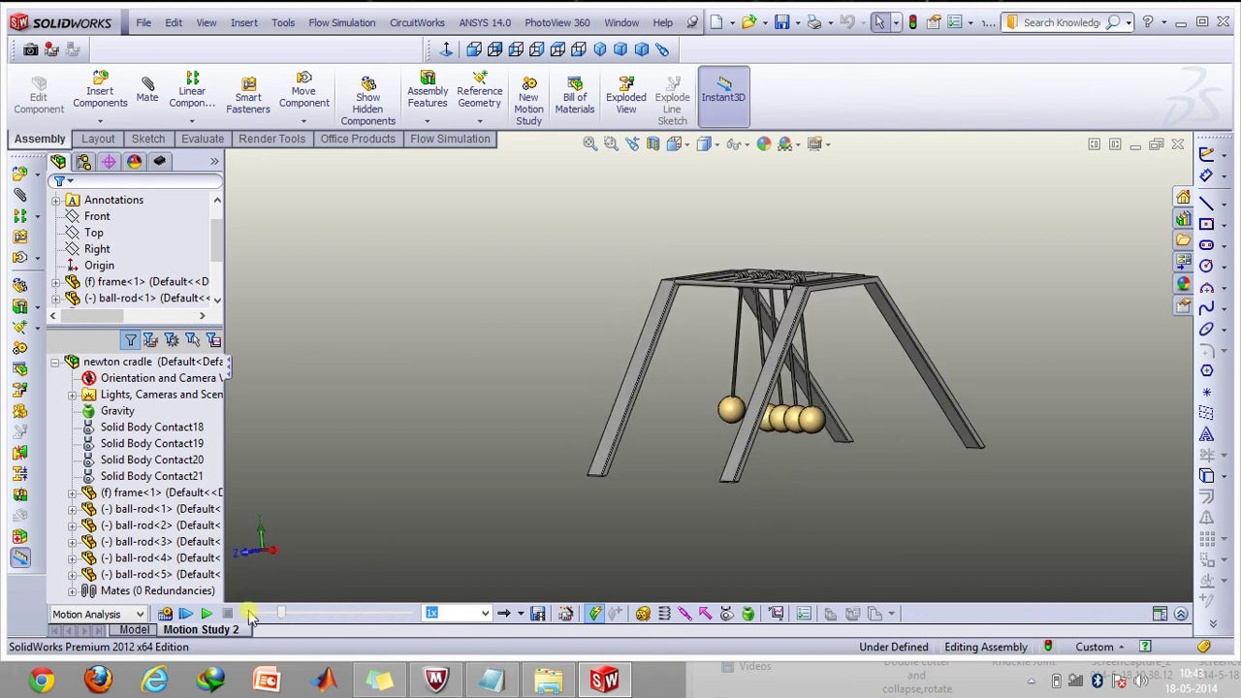
right_click(217, 630)
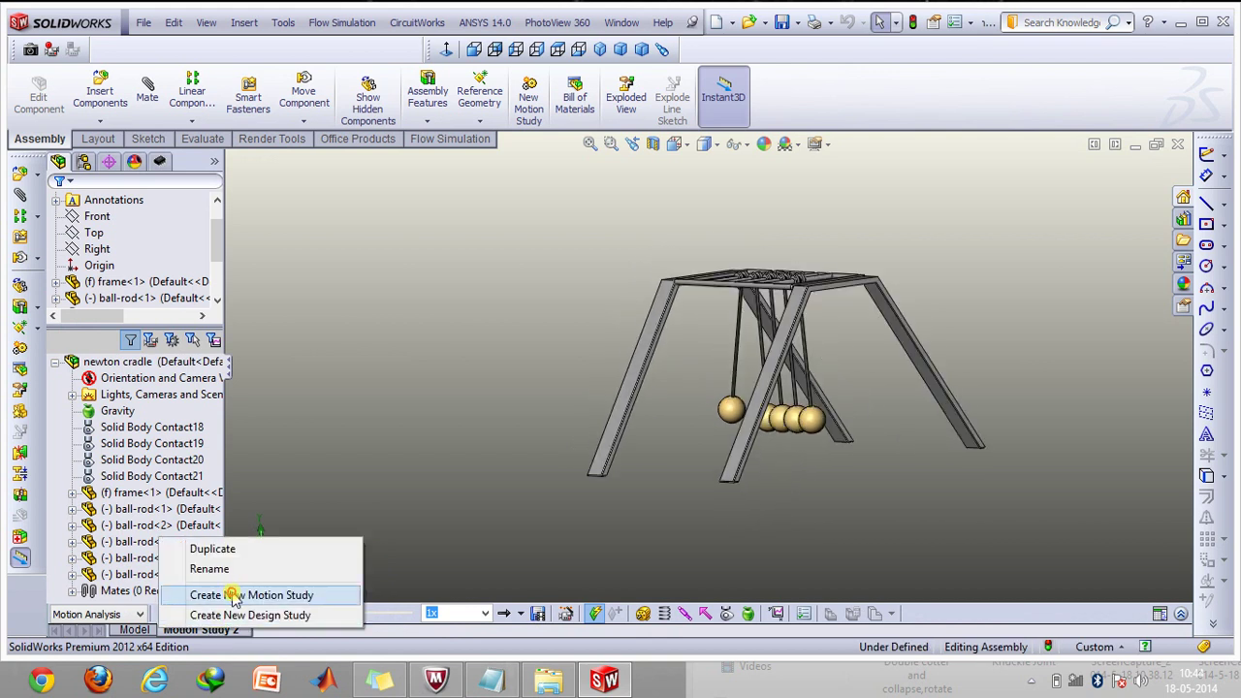
click(235, 590)
key(ctrl+7)
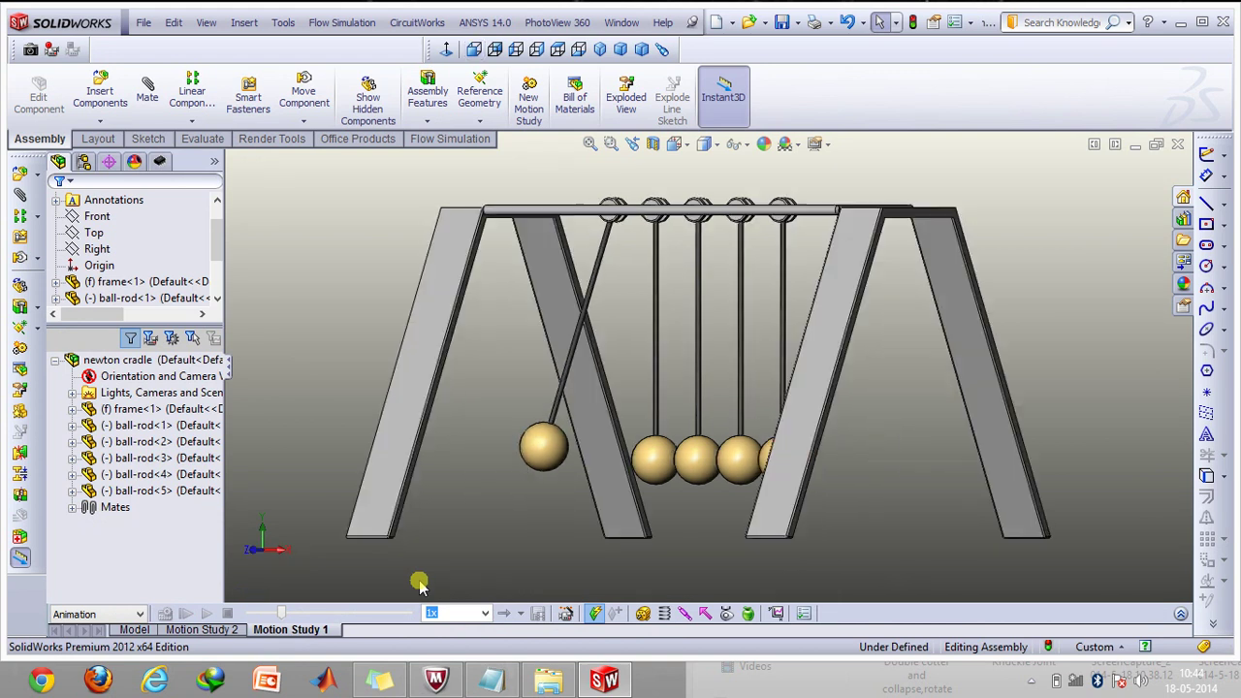
click(102, 615)
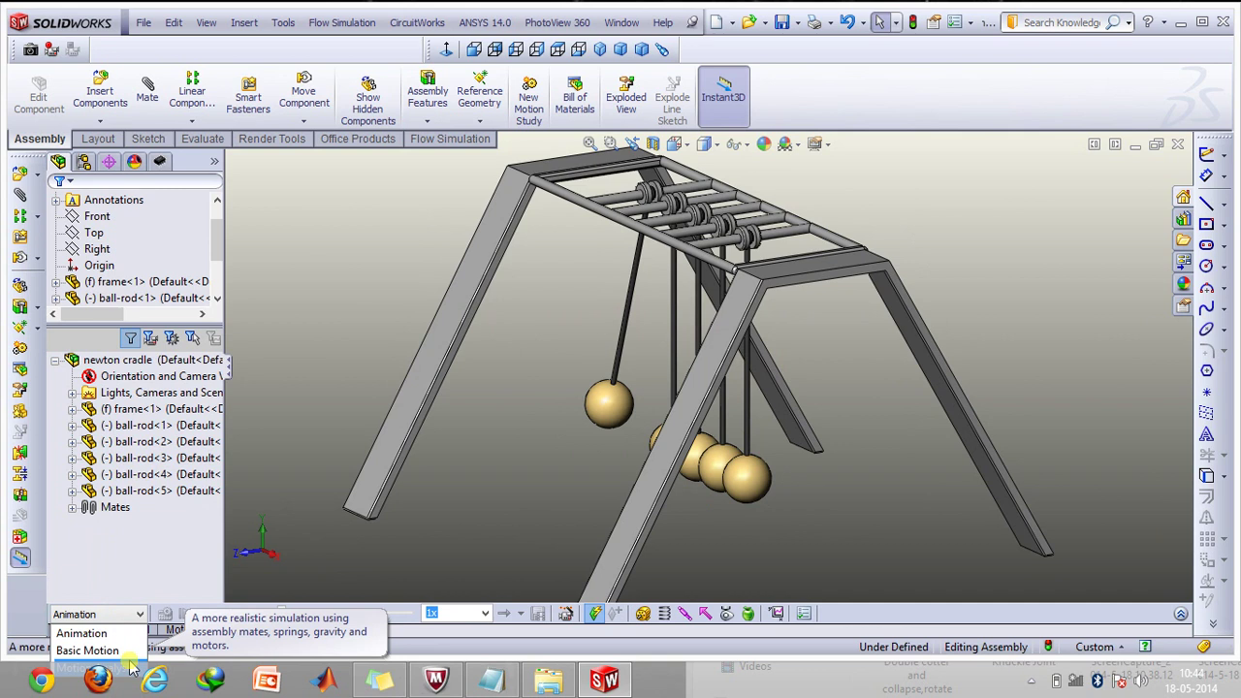
click(107, 668)
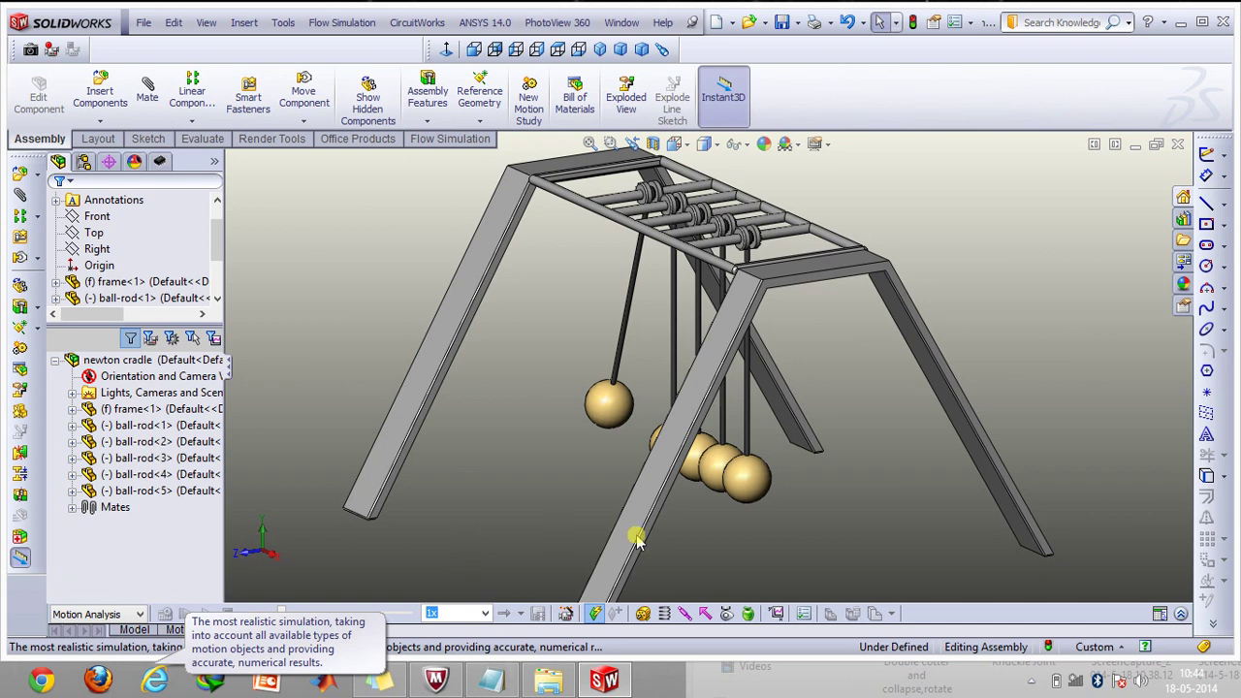
Add gravity acting downward along Y
click(748, 613)
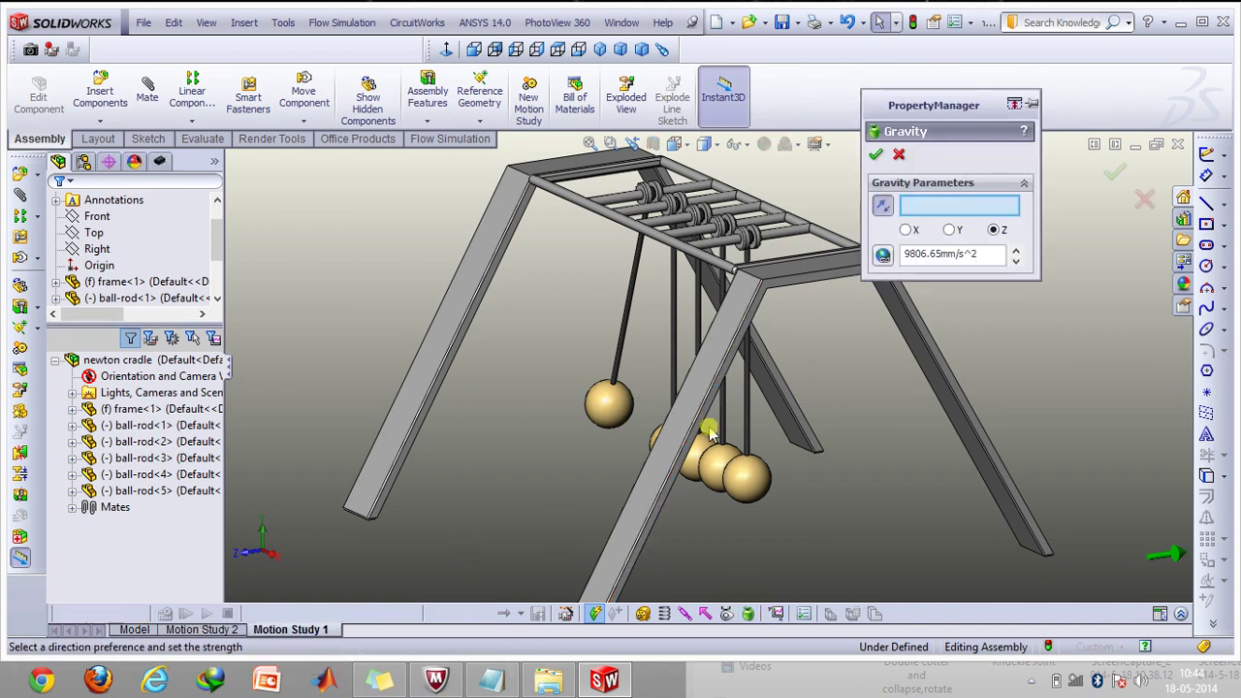
click(950, 229)
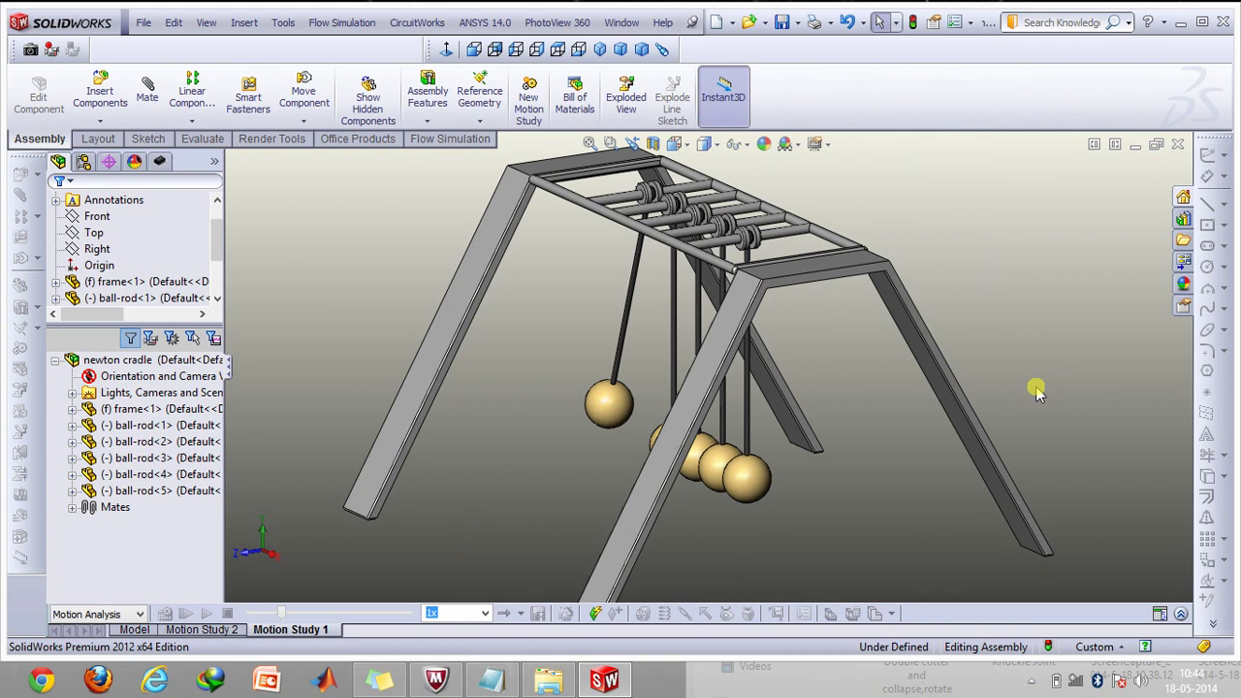
click(876, 156)
Start a contact with Material and Friction off and restitution coefficient 1
click(727, 613)
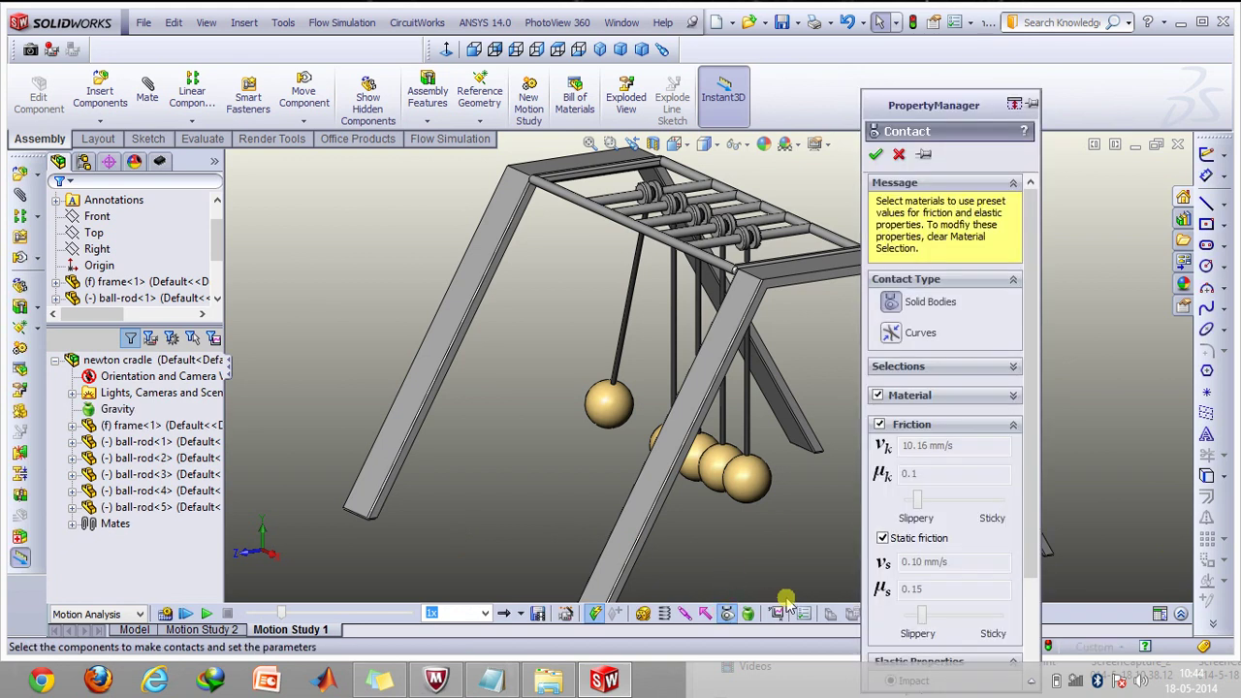
click(877, 396)
click(880, 423)
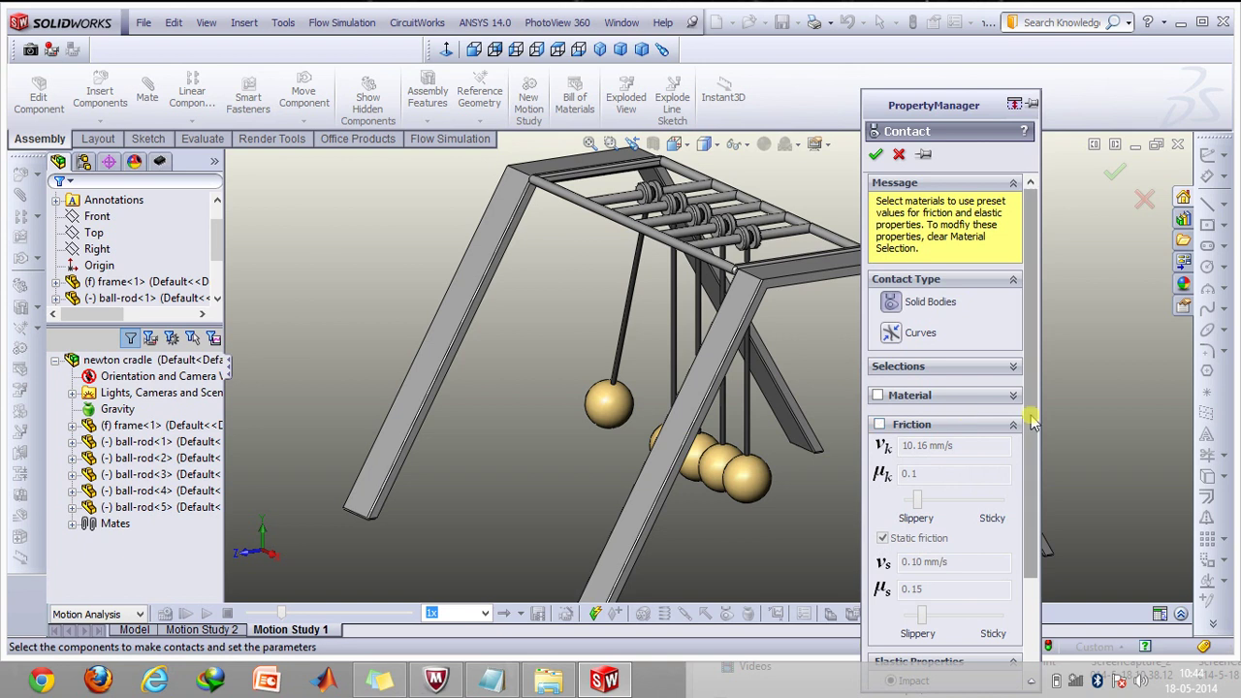
drag(1031, 423, 1031, 485)
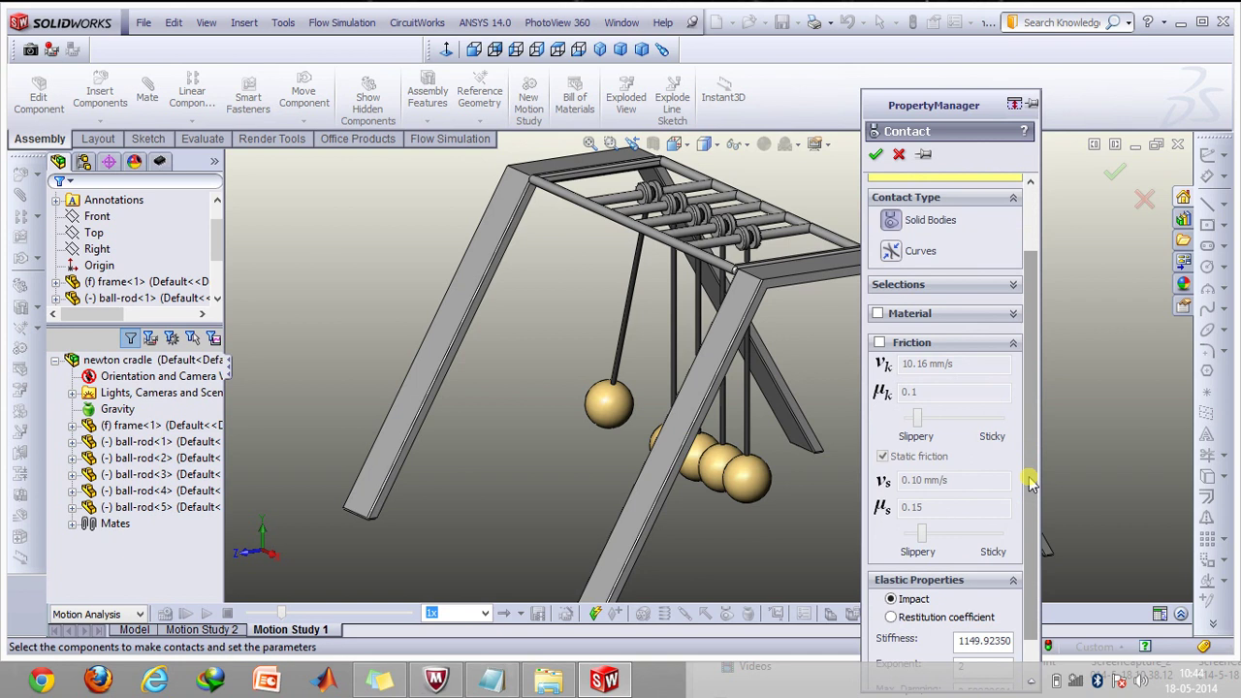
click(892, 616)
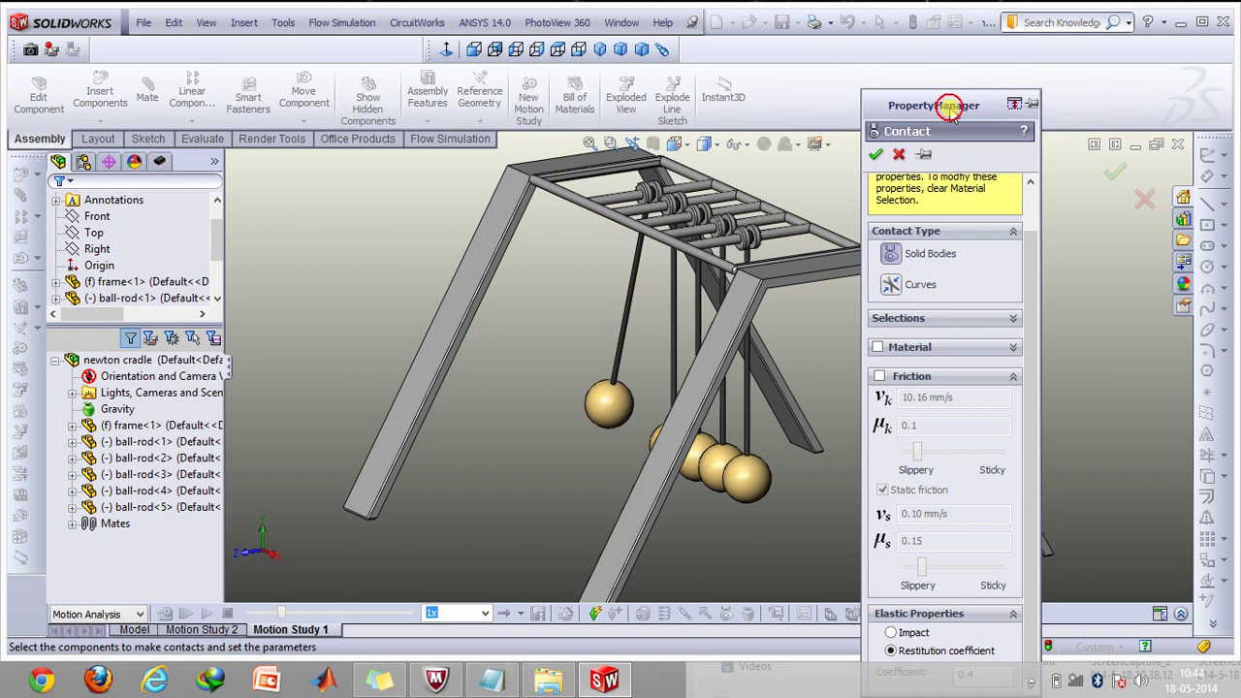
drag(952, 104, 961, 37)
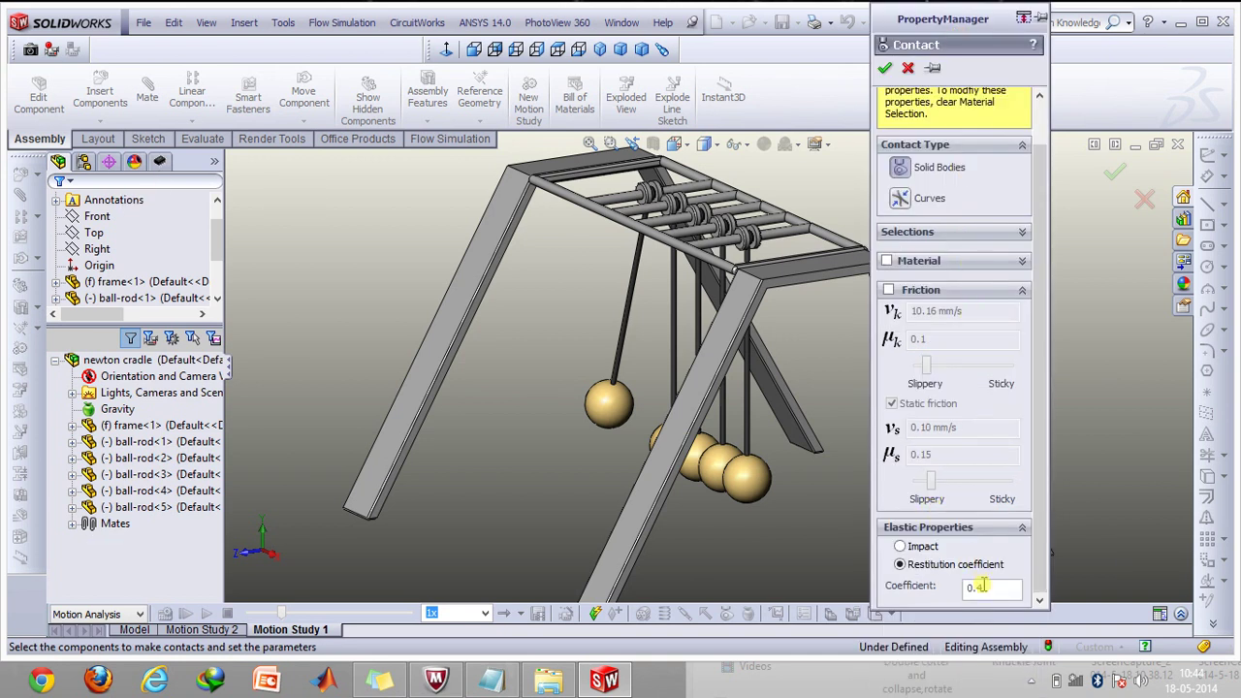
click(945, 586)
text(1)
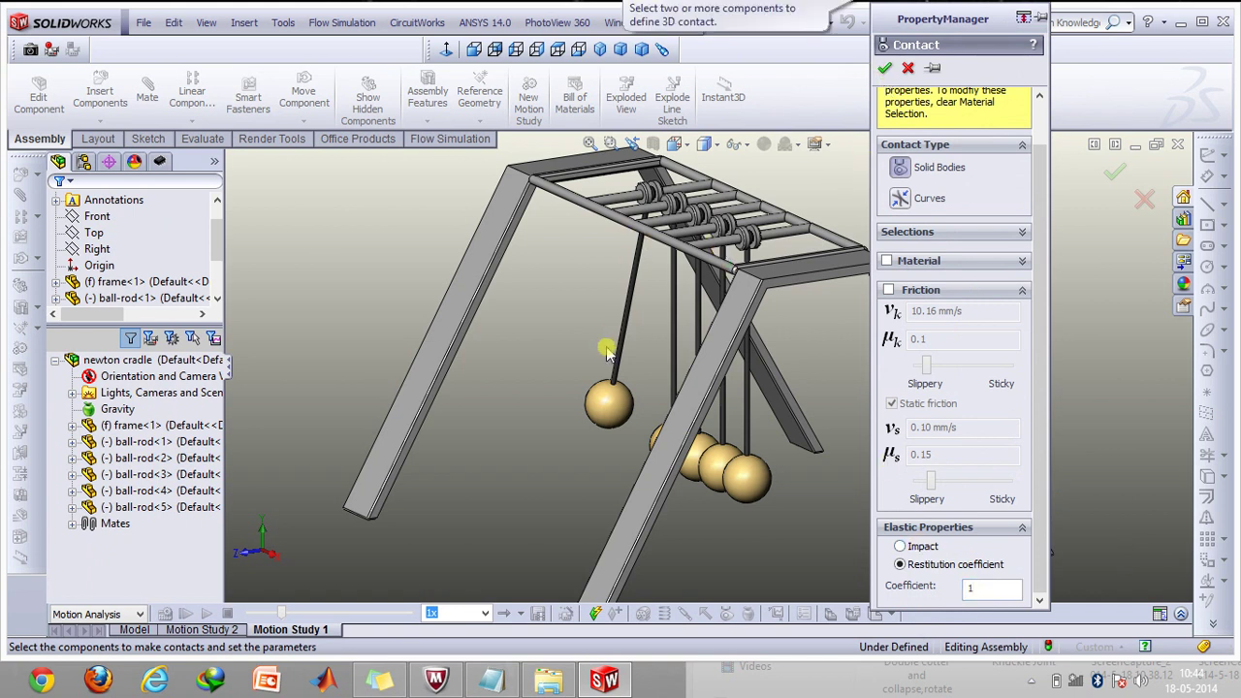
Apply the contact between ball-rod<1> and ball-rod<2>
click(619, 407)
middle_drag(655, 443, 657, 456)
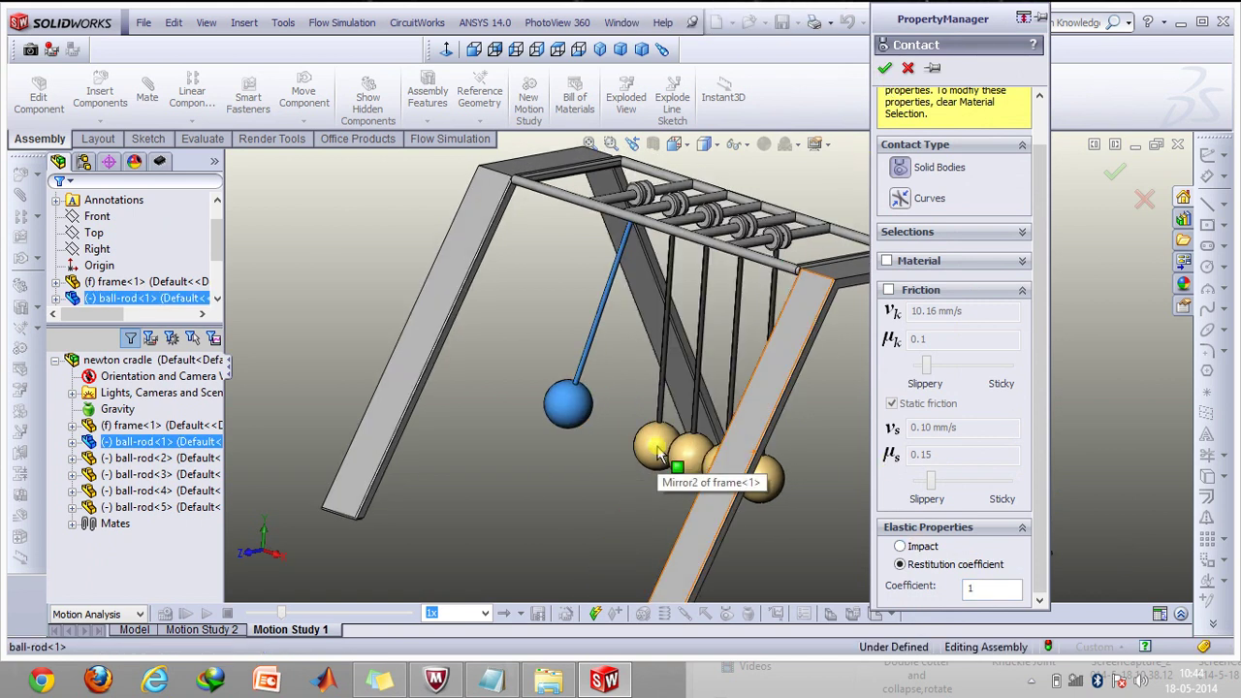
ctrl+click(658, 449)
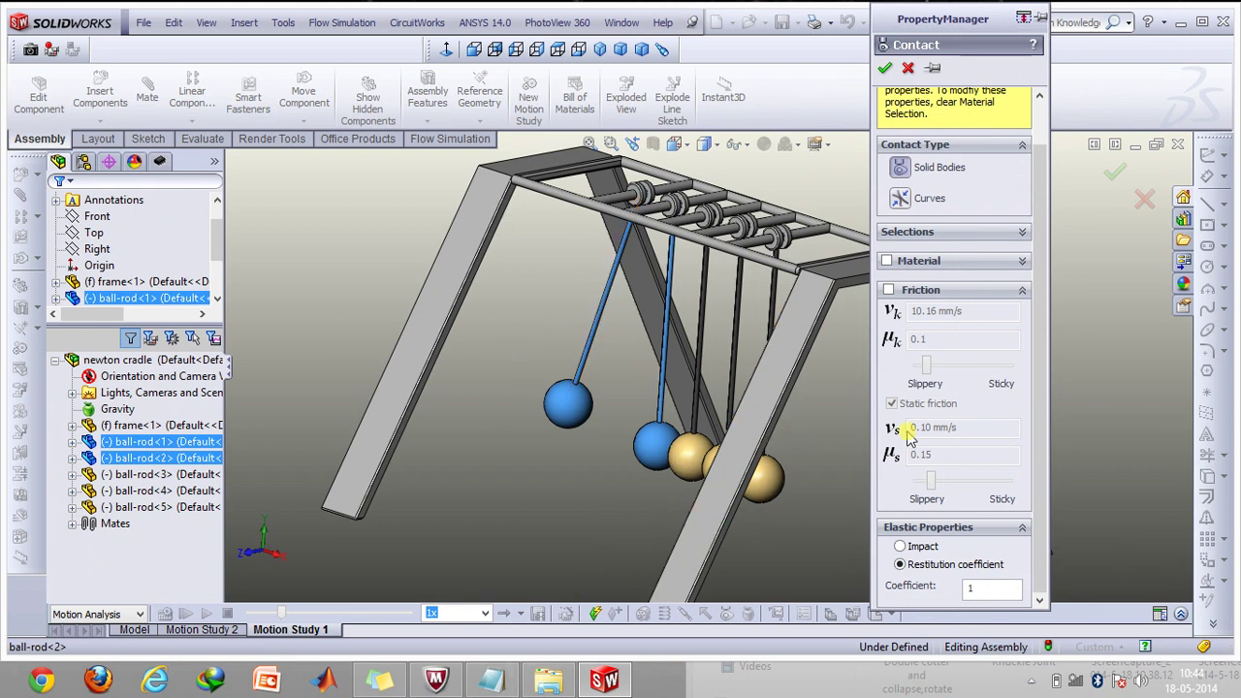
click(885, 68)
click(946, 323)
Calculate Motion Study 2, then stop playback and scrub to about 2.65 seconds
key(Escape)
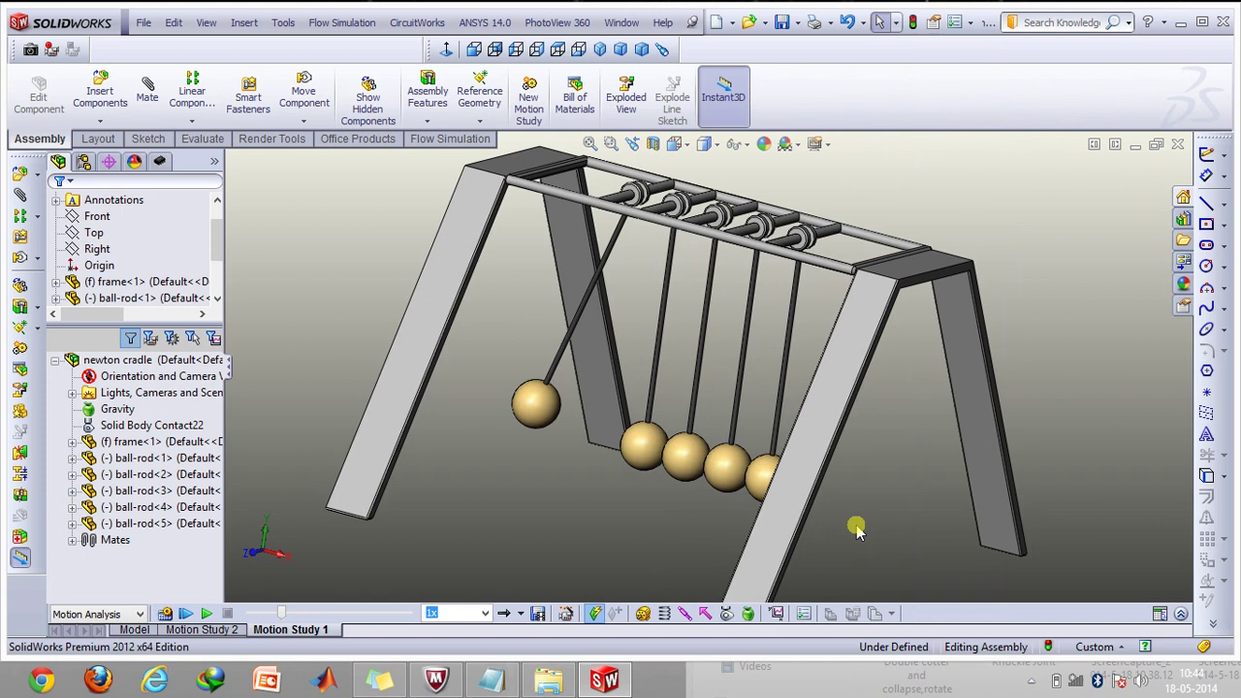
key(Left)
key(Left)
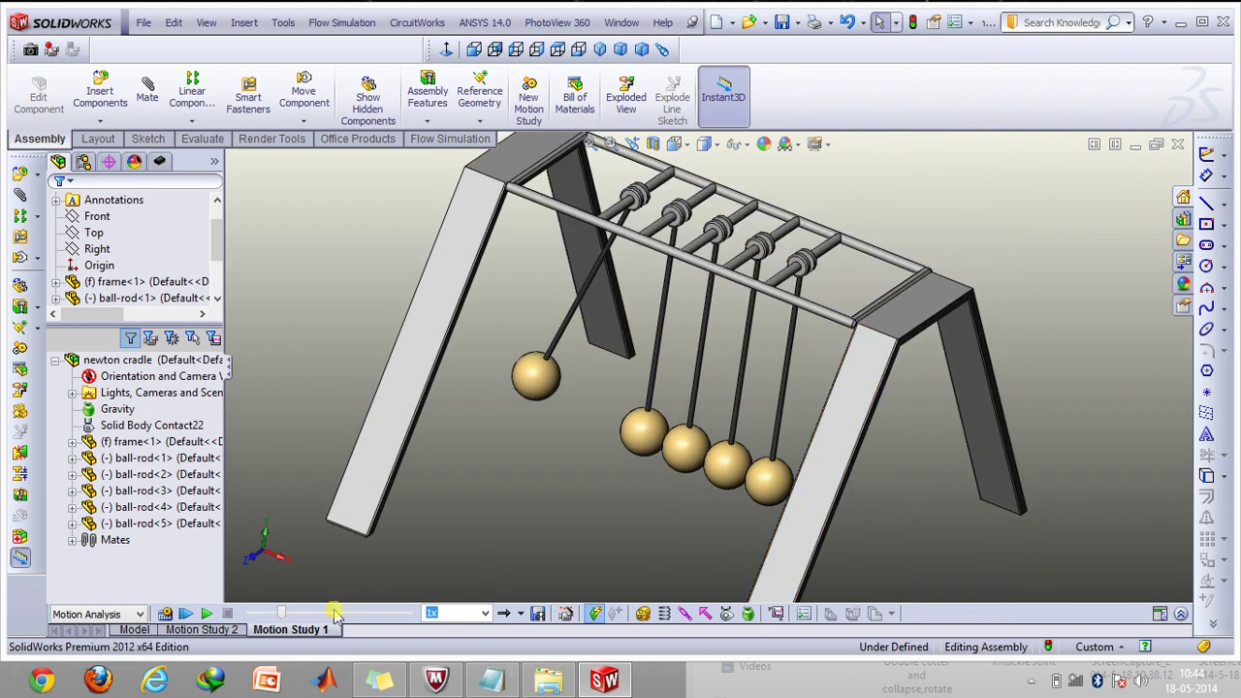
click(202, 630)
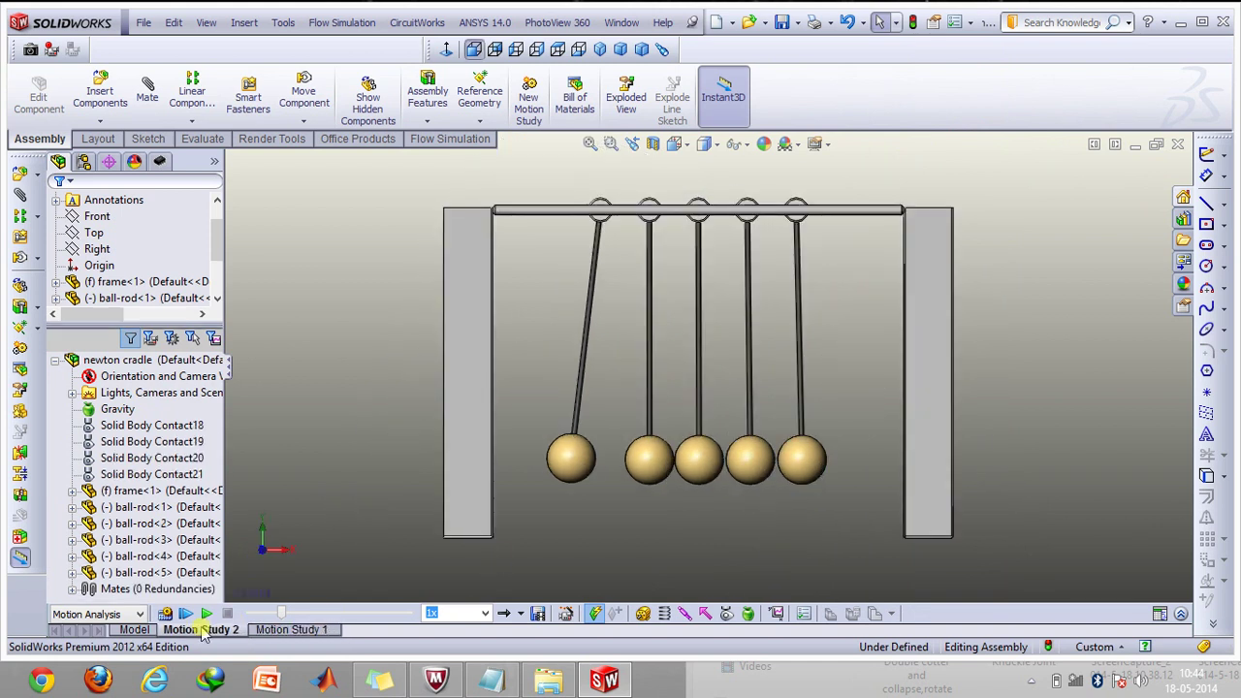
key(ctrl+7)
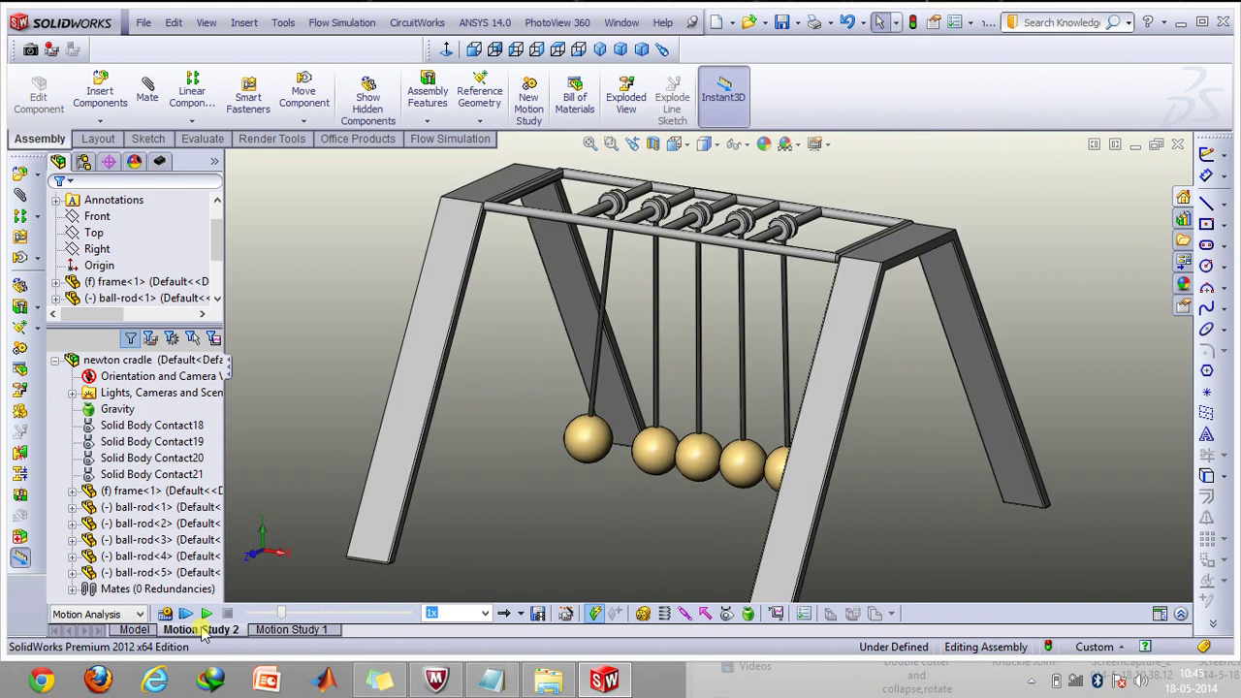
click(165, 613)
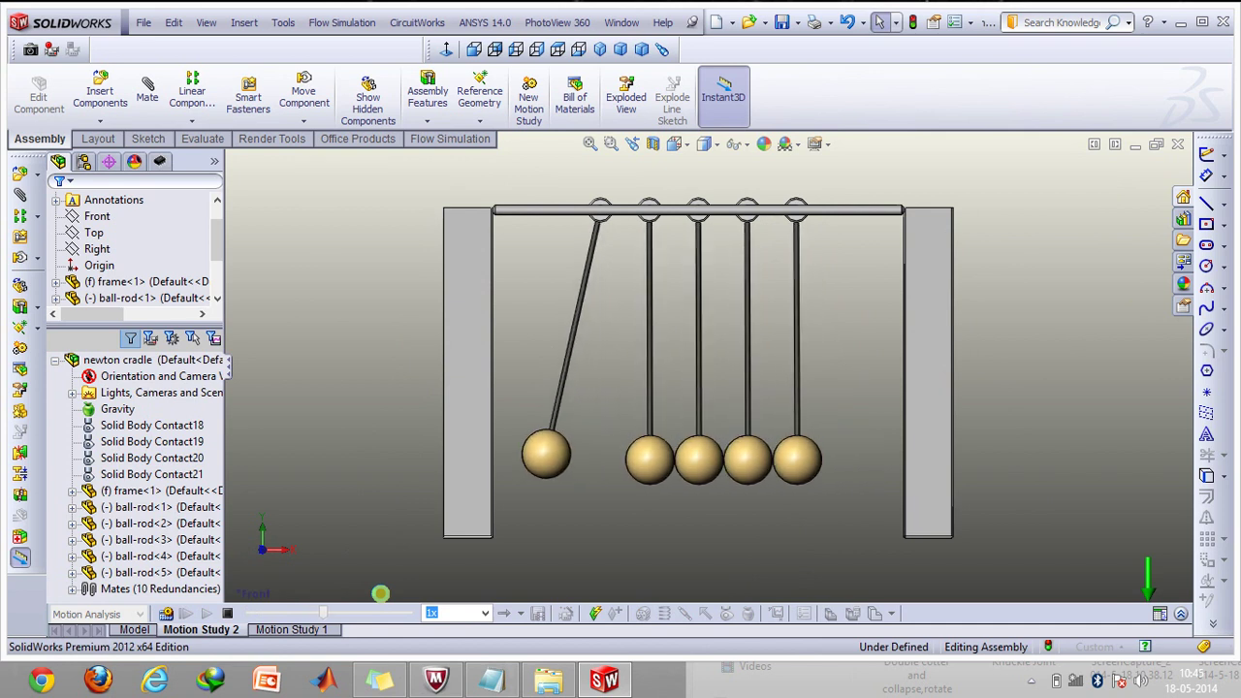
click(227, 613)
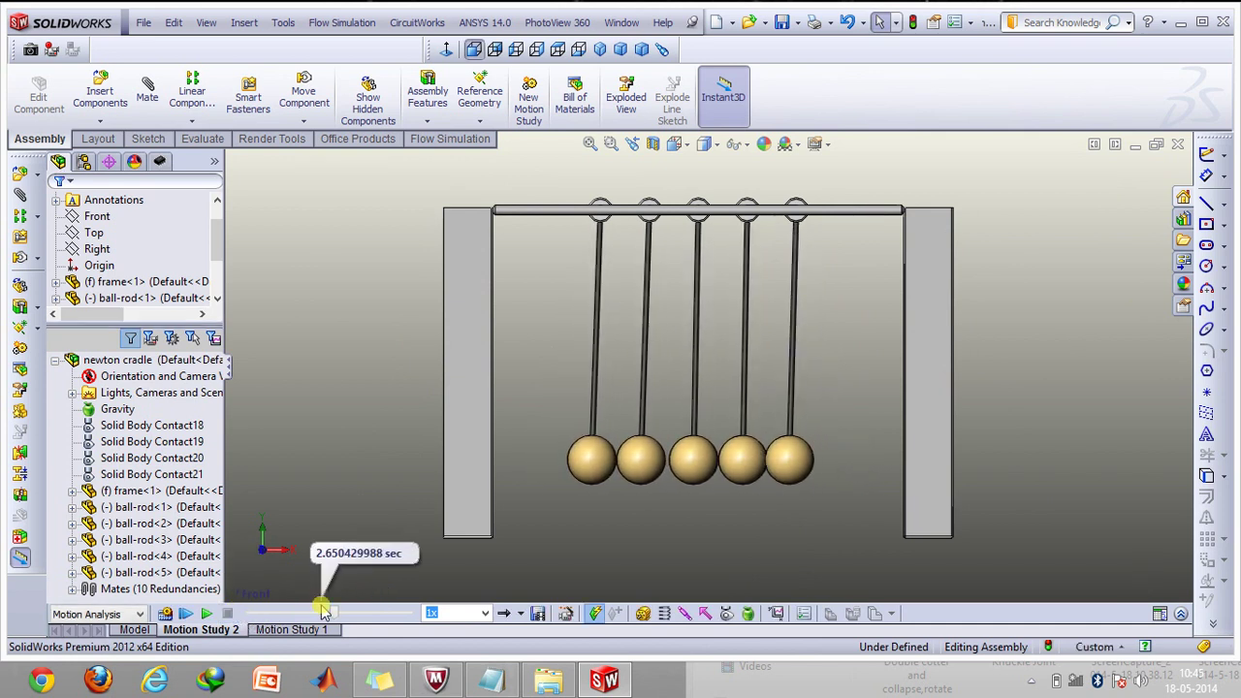
click(324, 611)
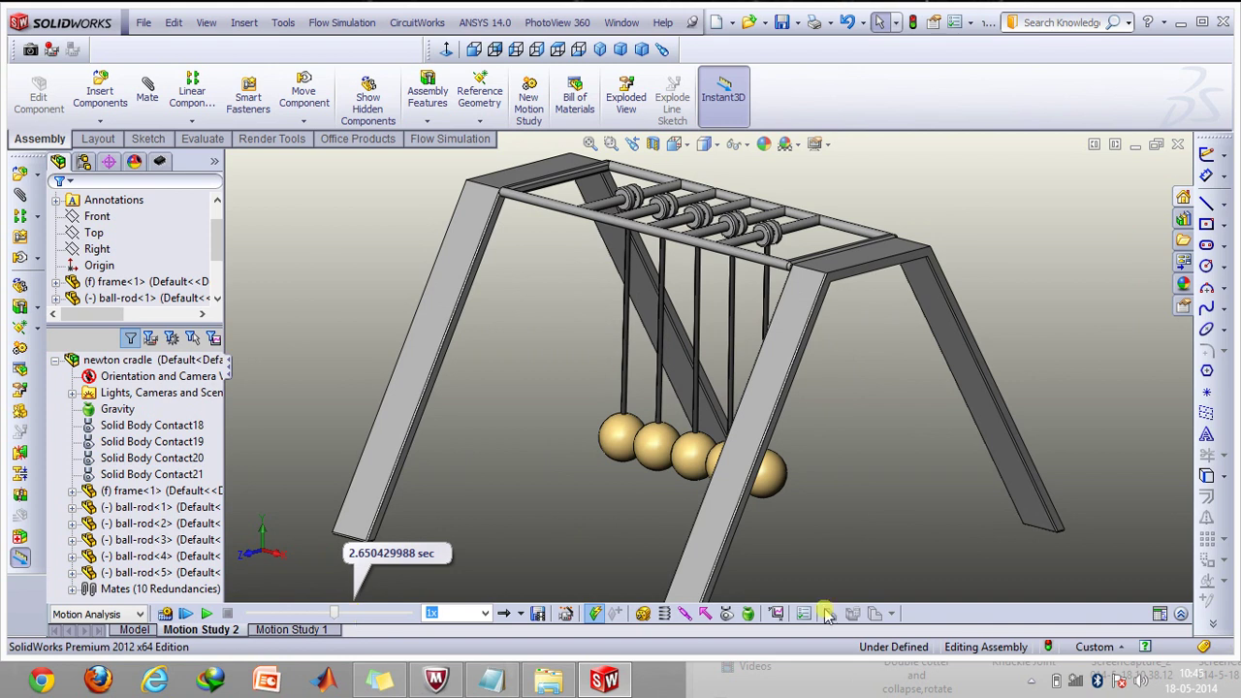
Edit Solid Body Contact18 and review its Impact stiffness, exponent 2, damping and 0.10mm penetration
click(1181, 614)
click(204, 489)
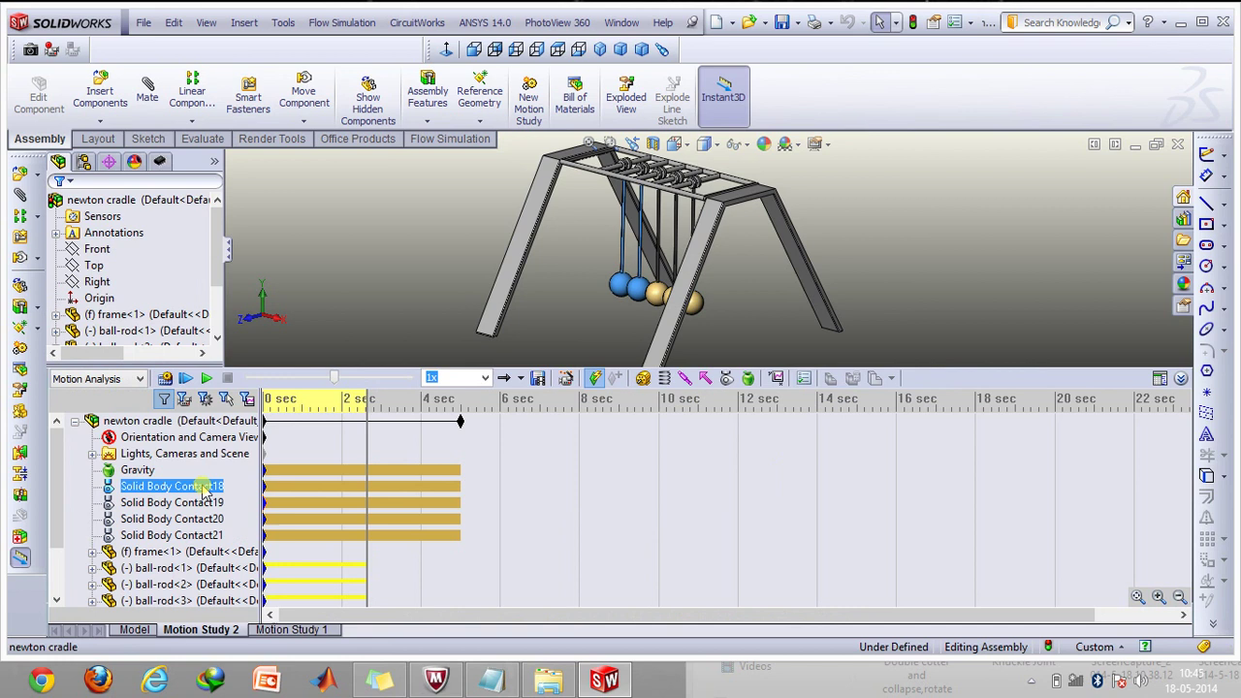
right_click(225, 487)
click(260, 493)
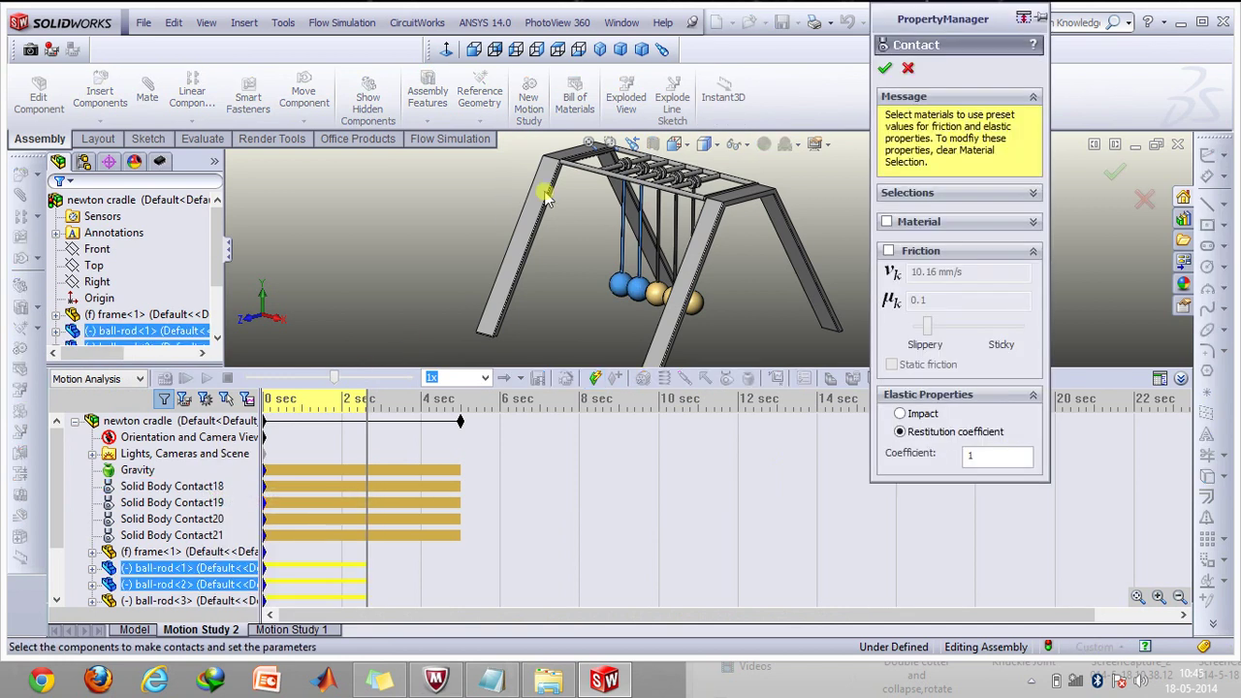
click(901, 415)
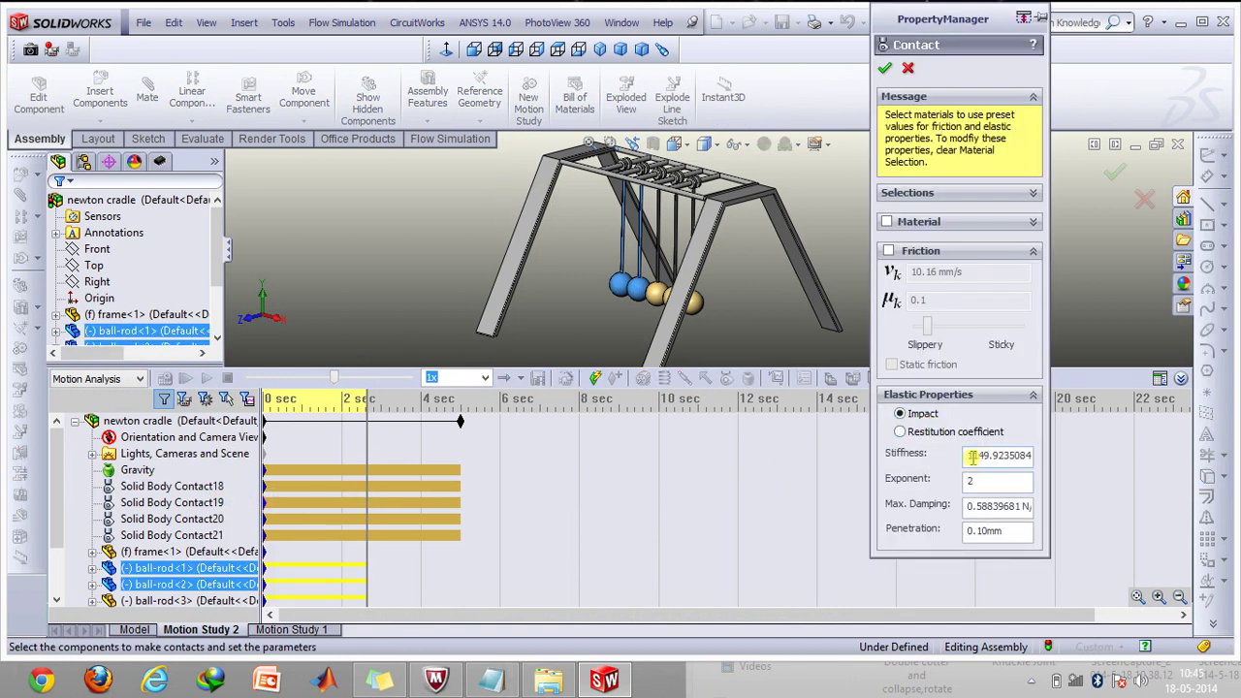
drag(973, 457, 992, 456)
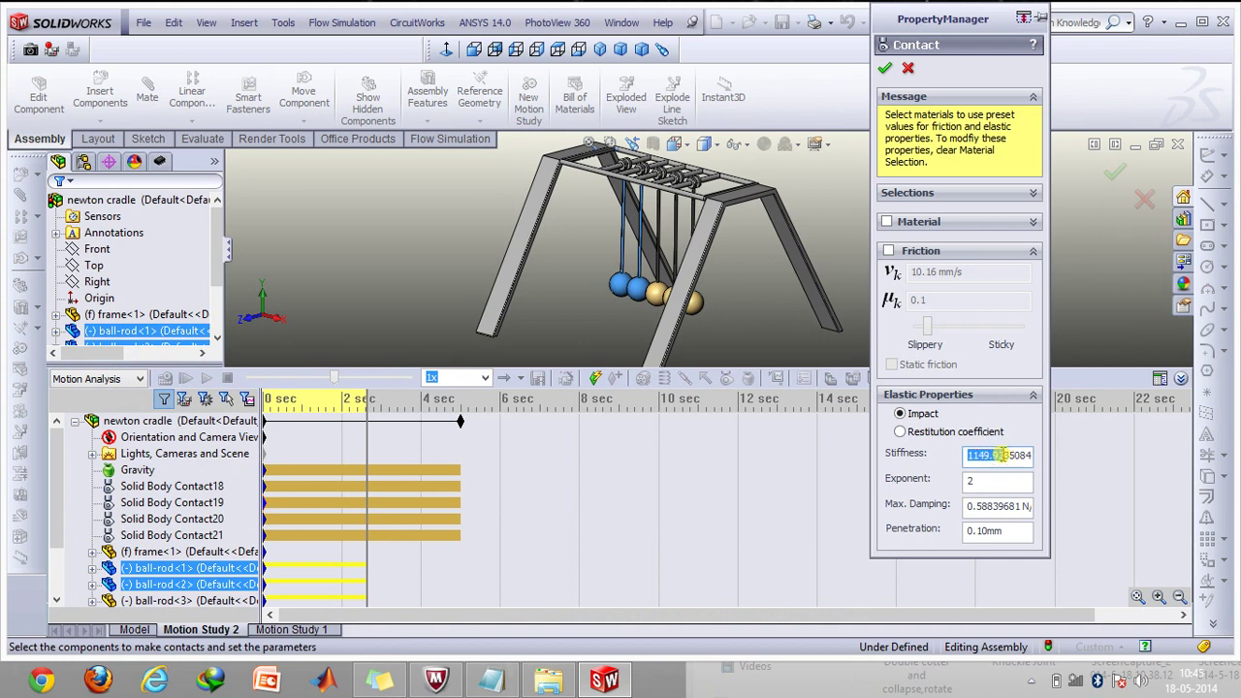
click(989, 505)
click(986, 531)
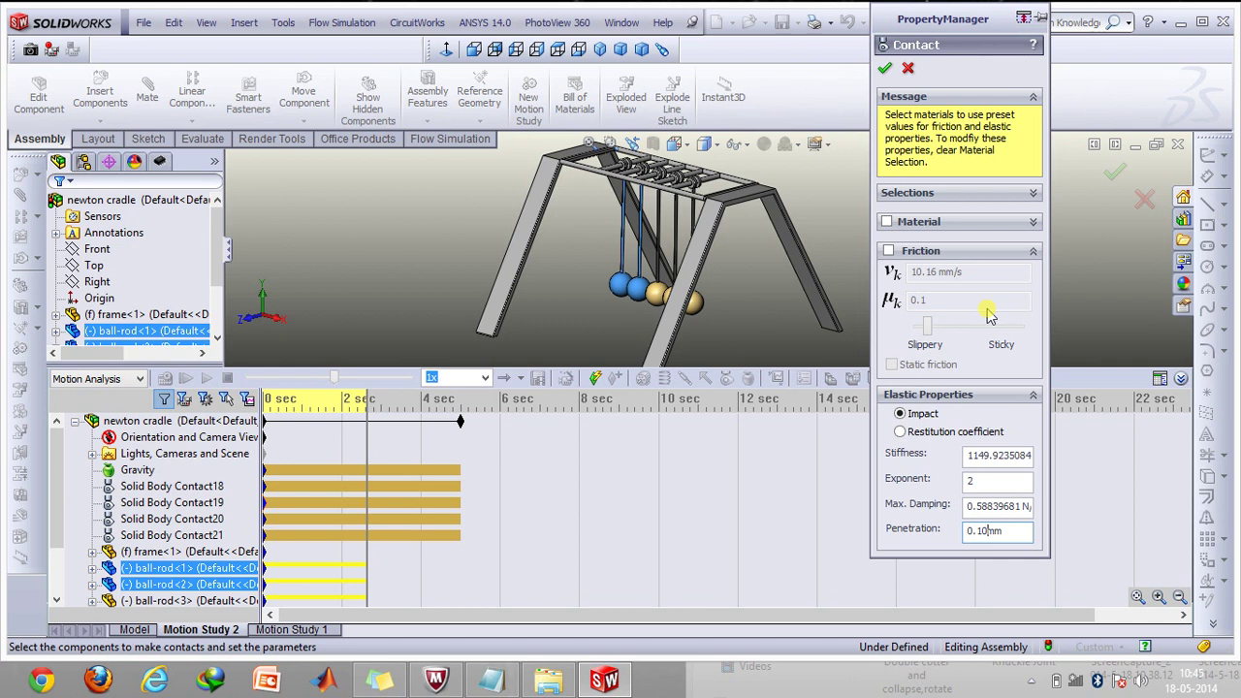
Cancel the contact edits and collapse the MotionManager timeline
click(905, 77)
click(1182, 379)
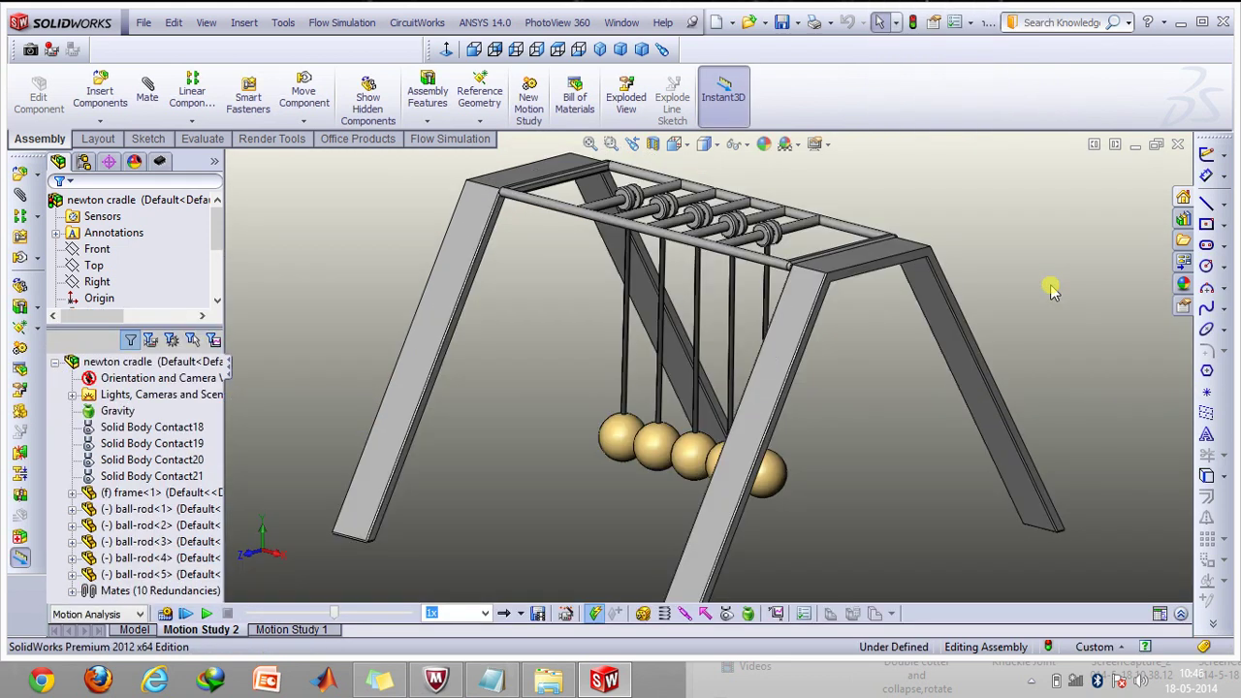